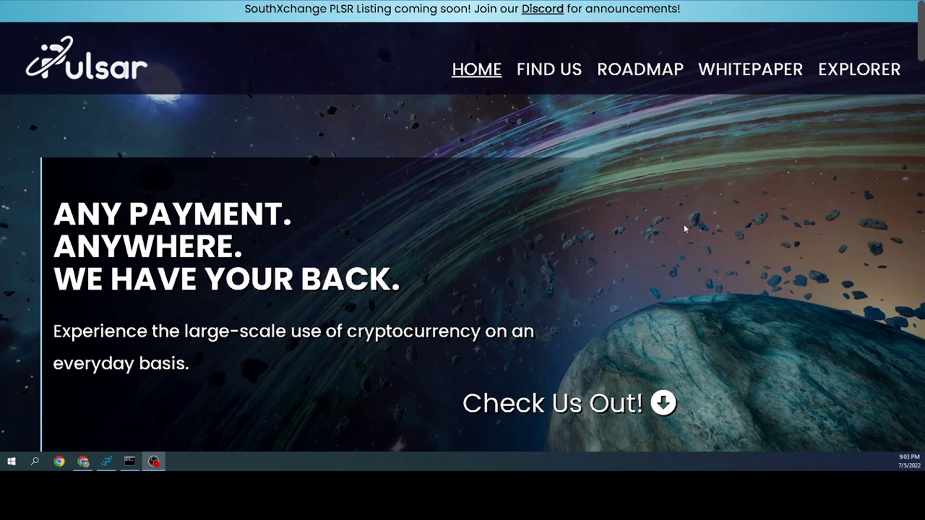
Read through the Pulsar whitepaper, covering its introduction, purpose, Curve25519 algorithm and Proof-of-Work and Proof-of-Stake consensus sections
key("alt+Tab")
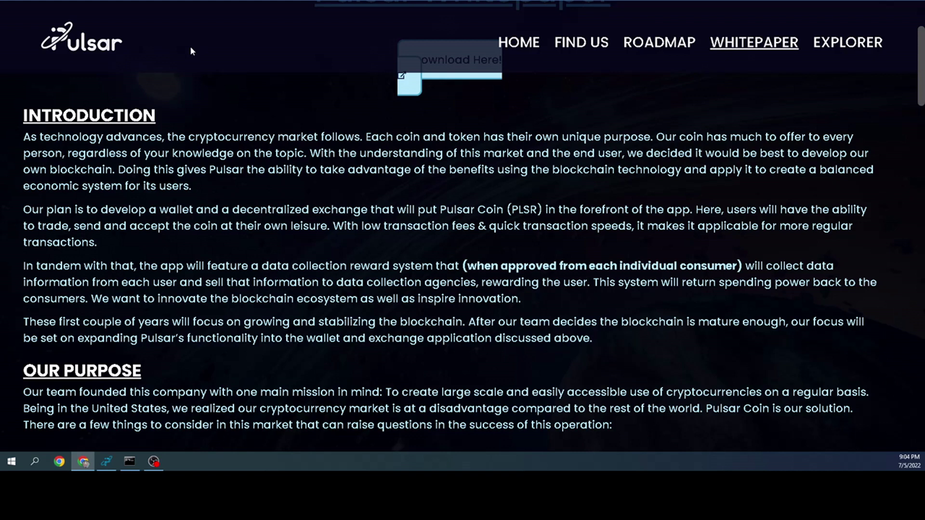
scroll(186, 66, "down", 8)
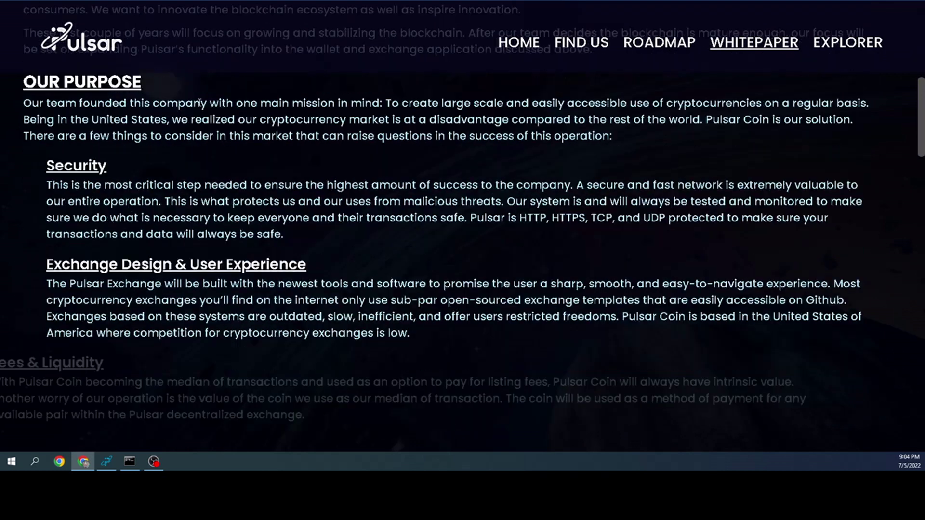
scroll(198, 102, "down", 4)
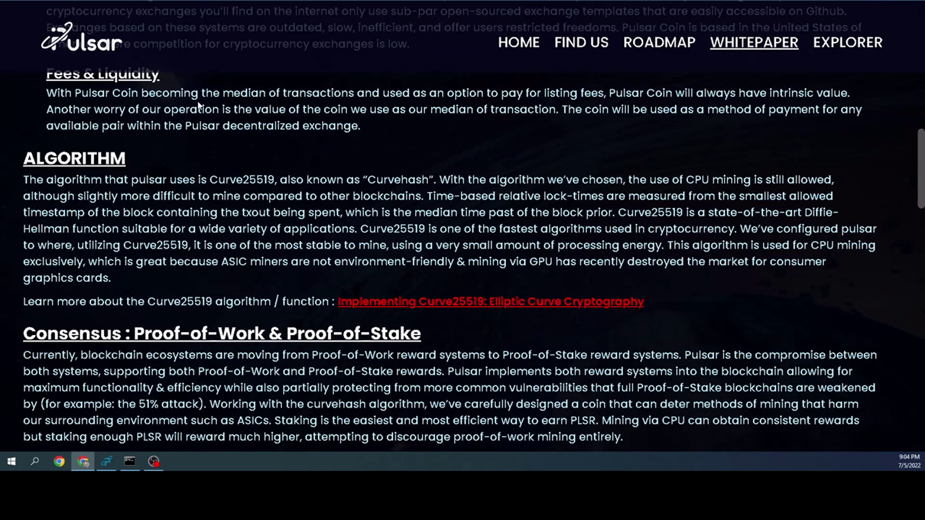
scroll(198, 106, "down", 1)
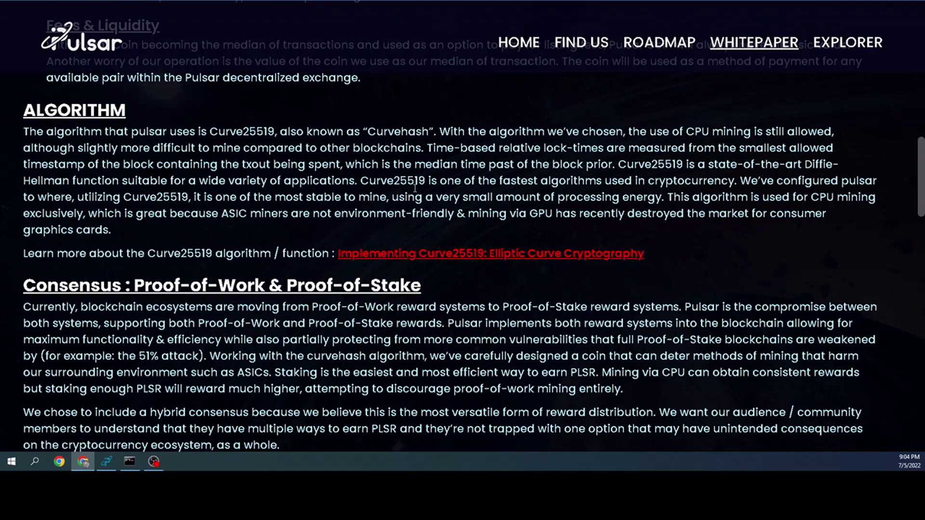
scroll(243, 163, "down", 2)
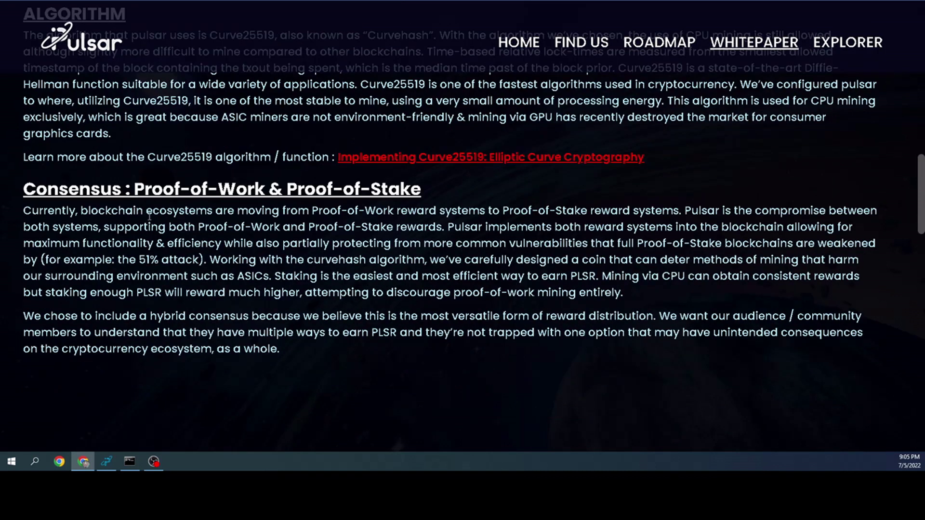
scroll(166, 230, "up", 5)
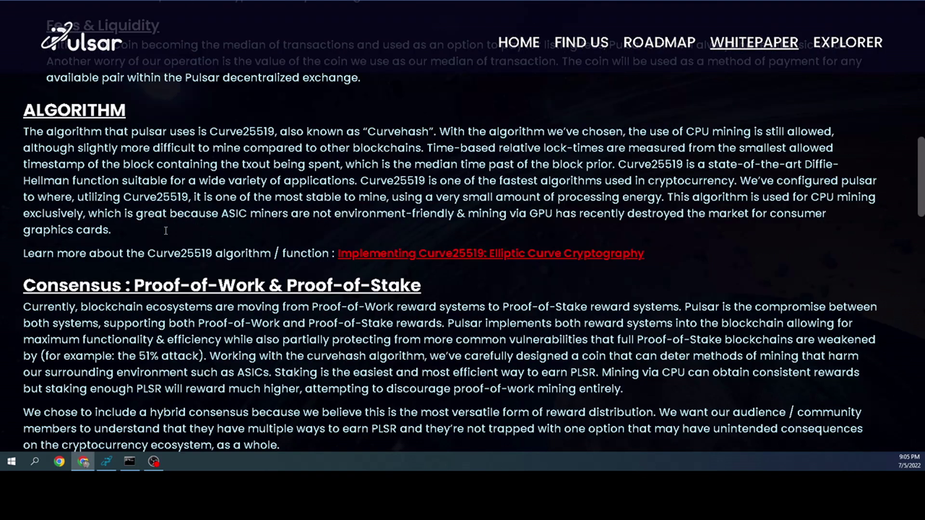
scroll(165, 230, "up", 9)
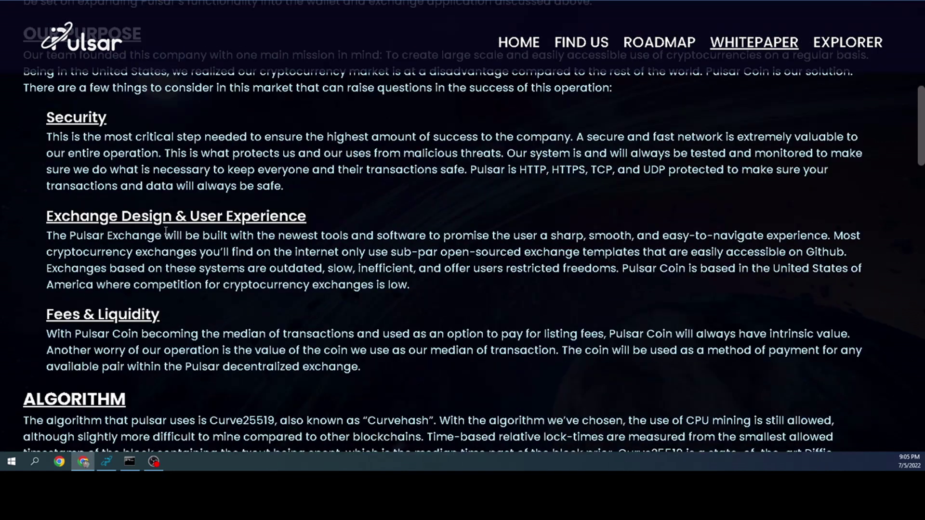
scroll(165, 233, "up", 4)
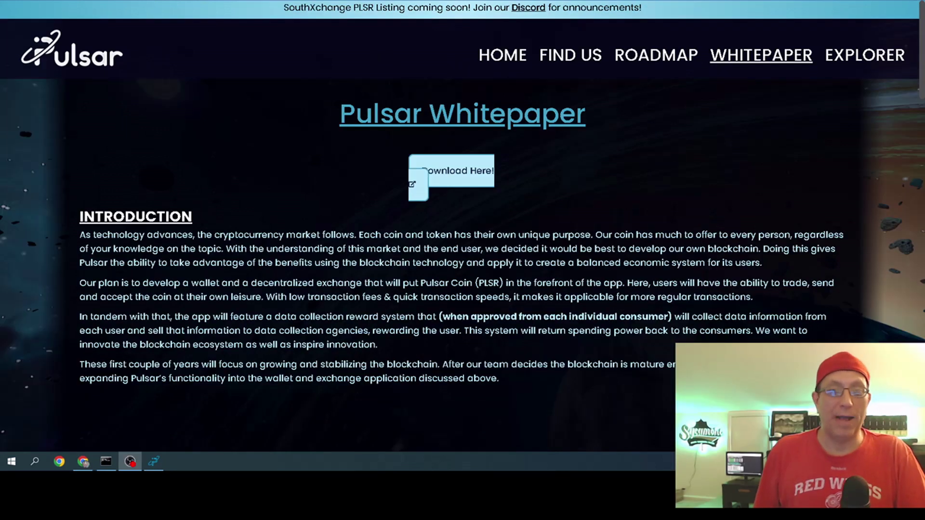
Open the Pulsar home page and look through the miner and wallet packages in the Downloads section
left_click(72, 48)
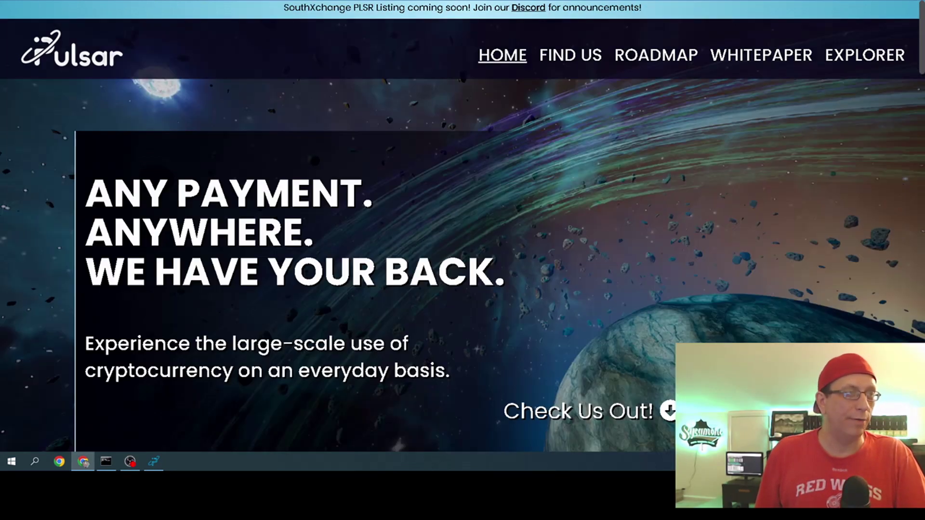
scroll(345, 326, "down", 3)
scroll(346, 330, "down", 5)
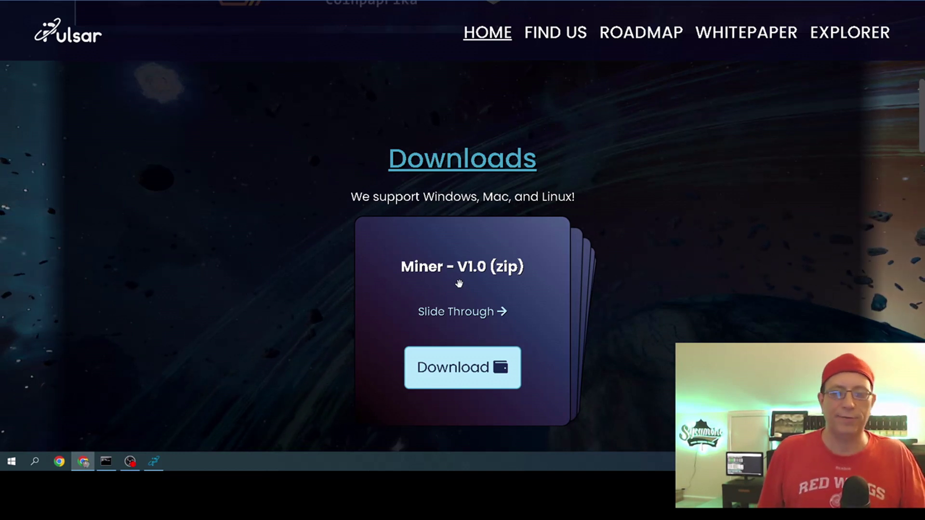
left_click_drag(463, 296, 320, 287)
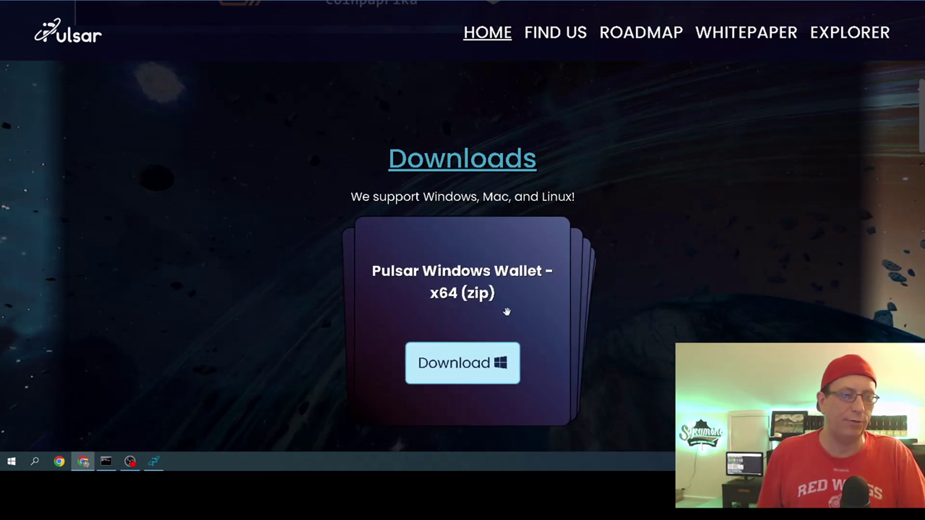
left_click_drag(490, 291, 366, 307)
left_click_drag(470, 308, 295, 321)
left_click_drag(407, 314, 502, 291)
left_click_drag(395, 294, 440, 291)
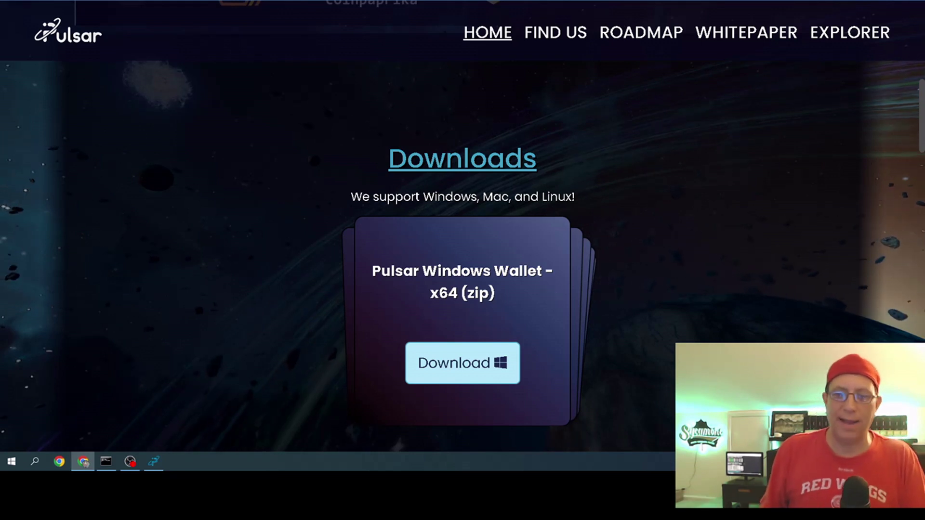
Switch to the Pulsar wallet and copy its existing receiving address, dismissing the synchronization notice first and minimizing the wallet at the end
key("alt+Tab")
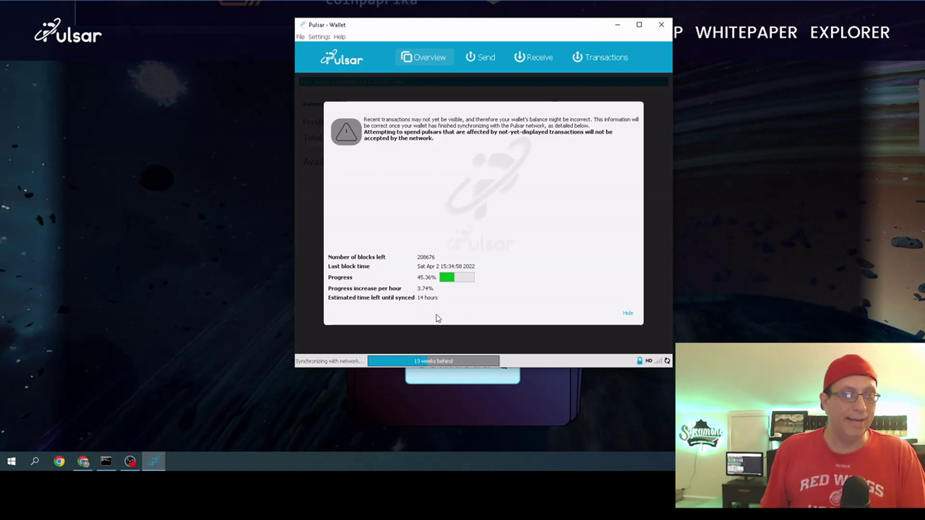
left_click(628, 313)
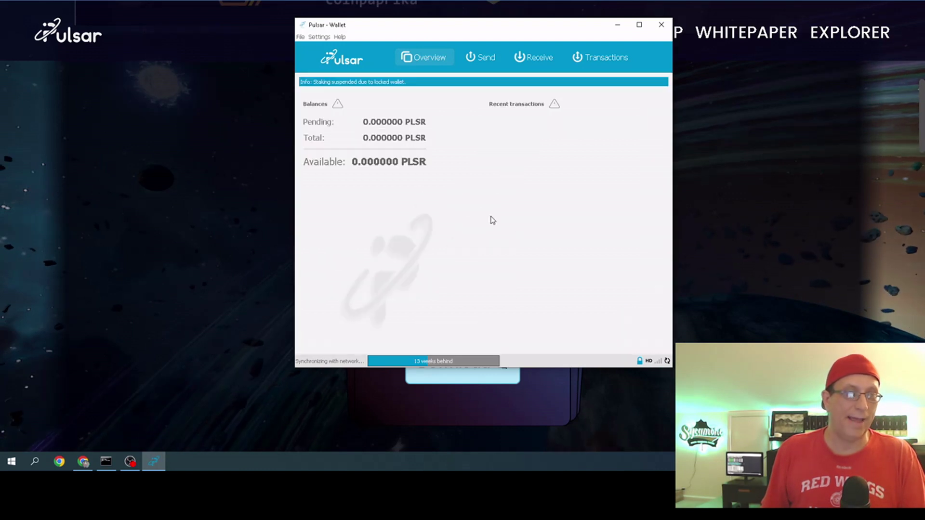
left_click(301, 37)
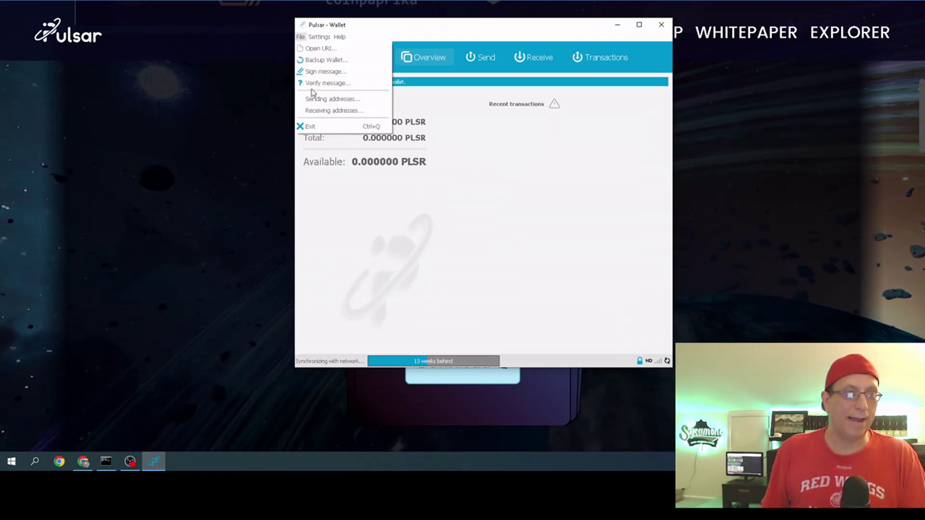
left_click(333, 110)
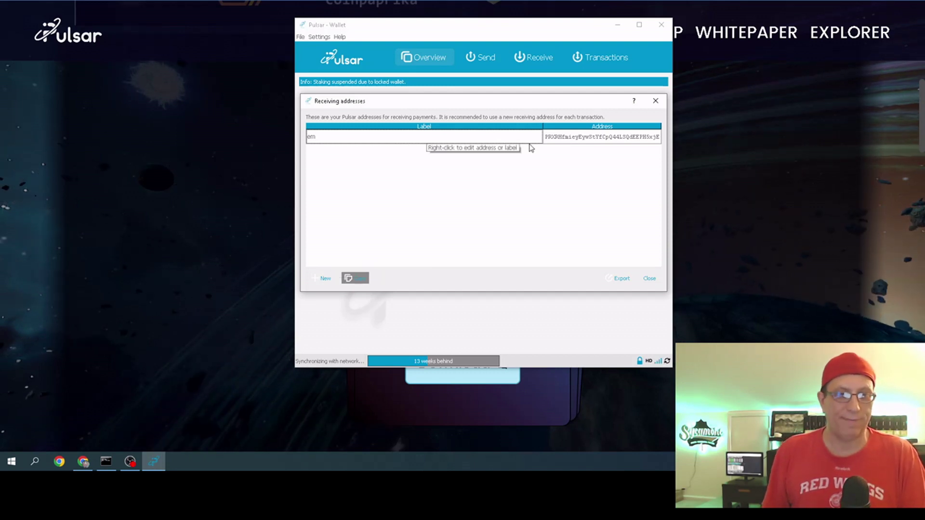
left_click(577, 138)
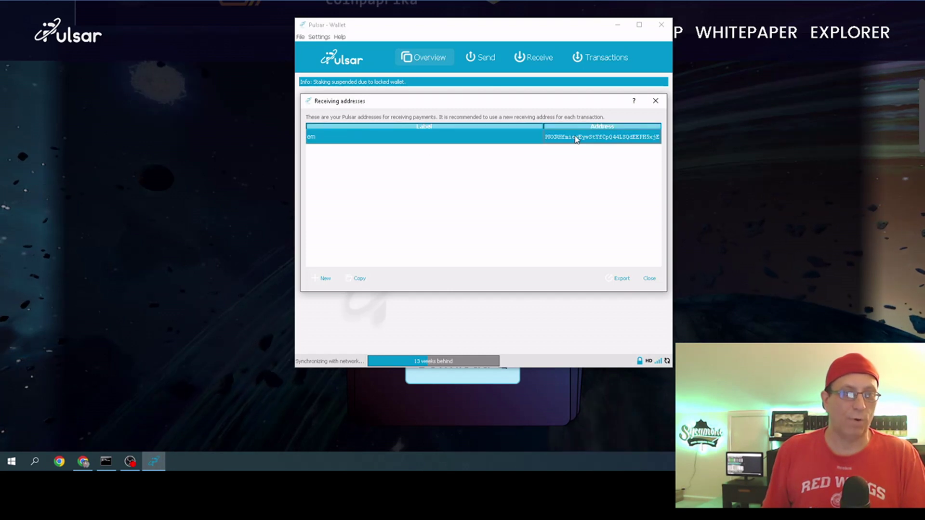
left_click(359, 280)
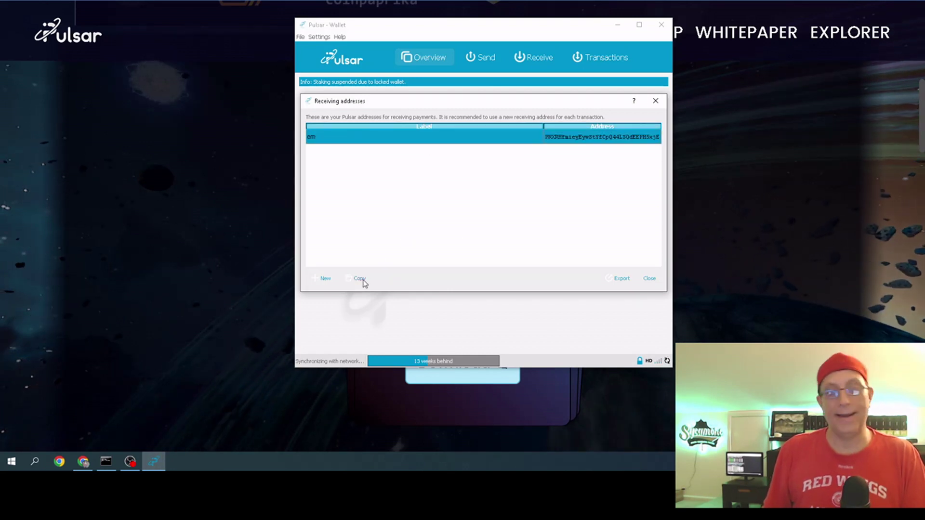
left_click(648, 280)
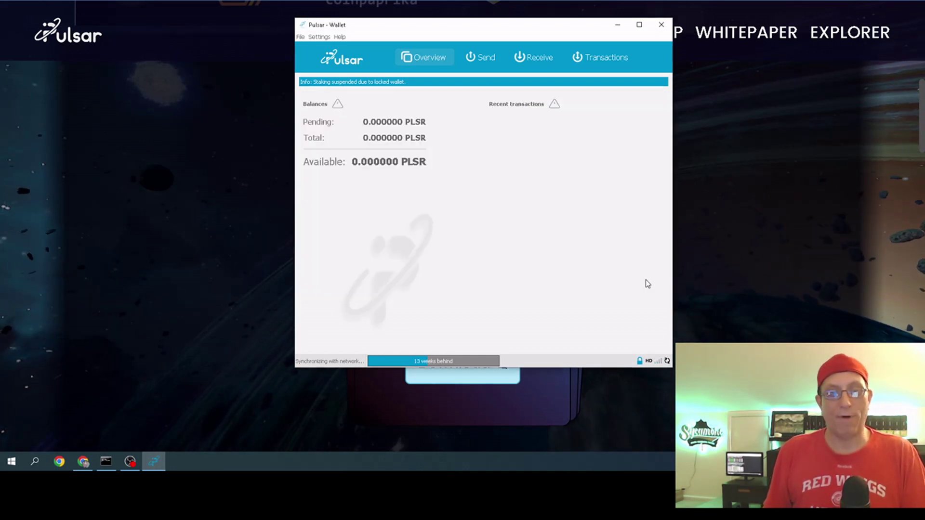
left_click(617, 28)
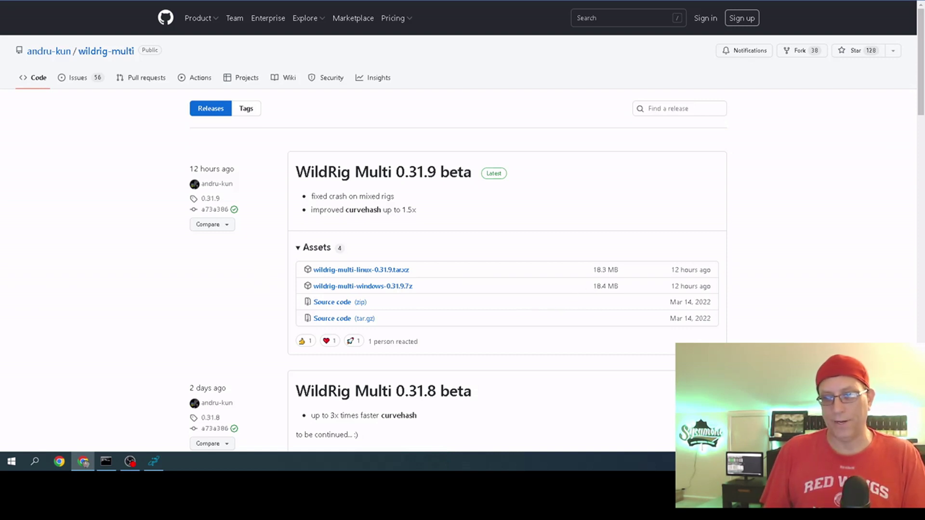
Switch to the running miner's console to check its hashrate and accepted shares, and minimize it
key("alt+Tab")
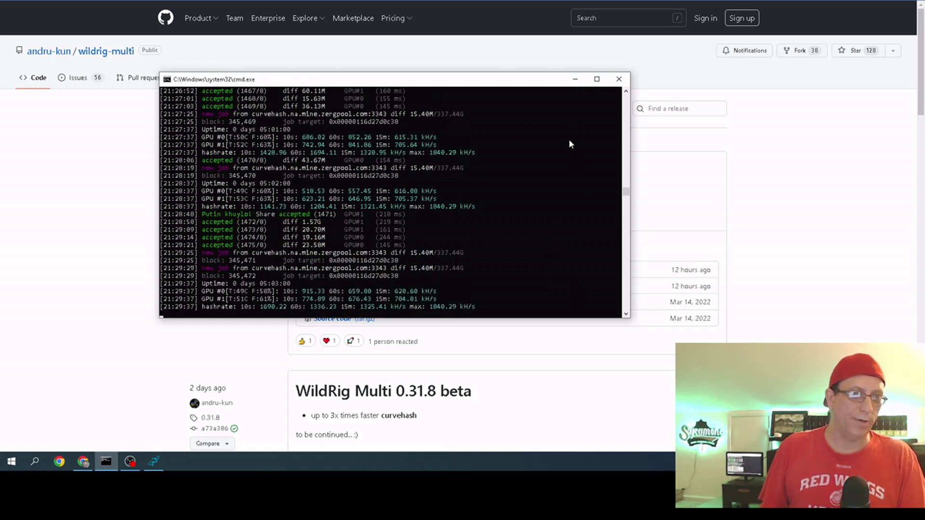
left_click(575, 79)
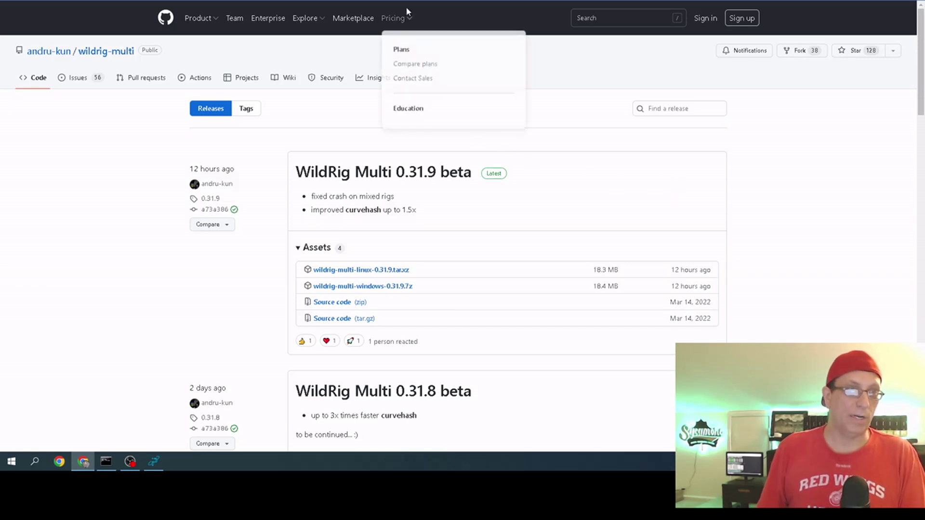
Review the PulsarCoin mining pools on MiningPoolStats and bring up the zergpool.com page
key("ctrl+Tab")
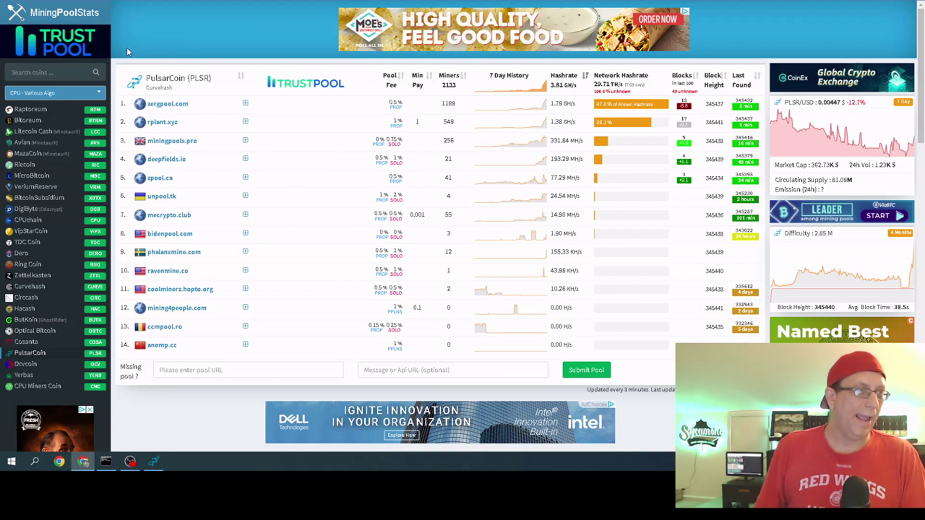
left_click(67, 71)
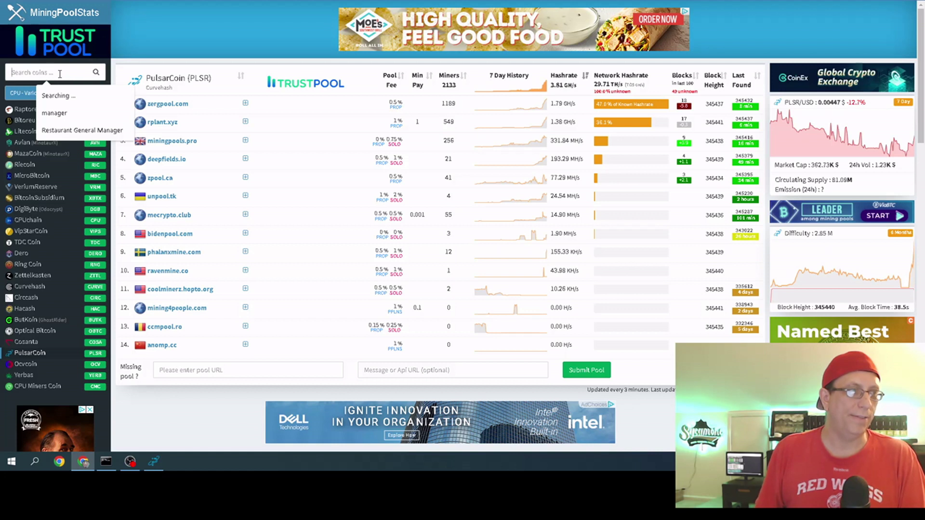
left_click(161, 40)
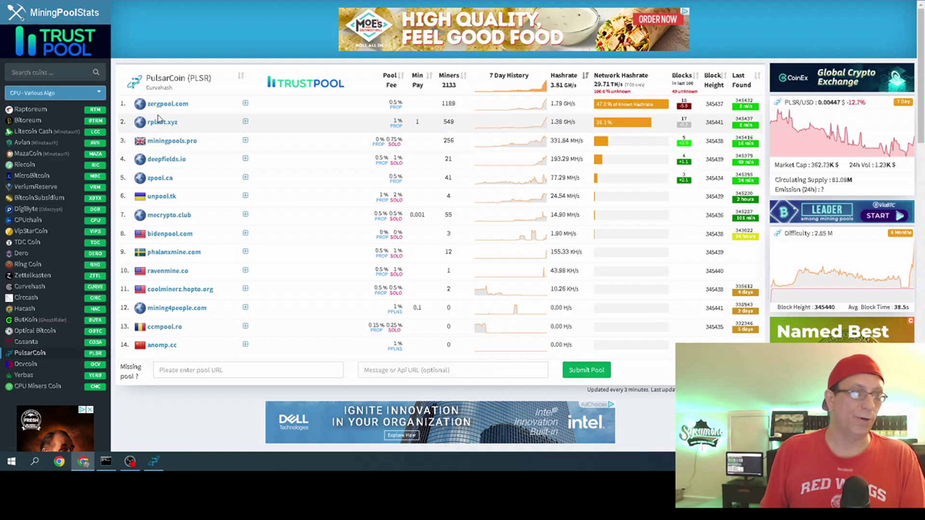
key("super+d")
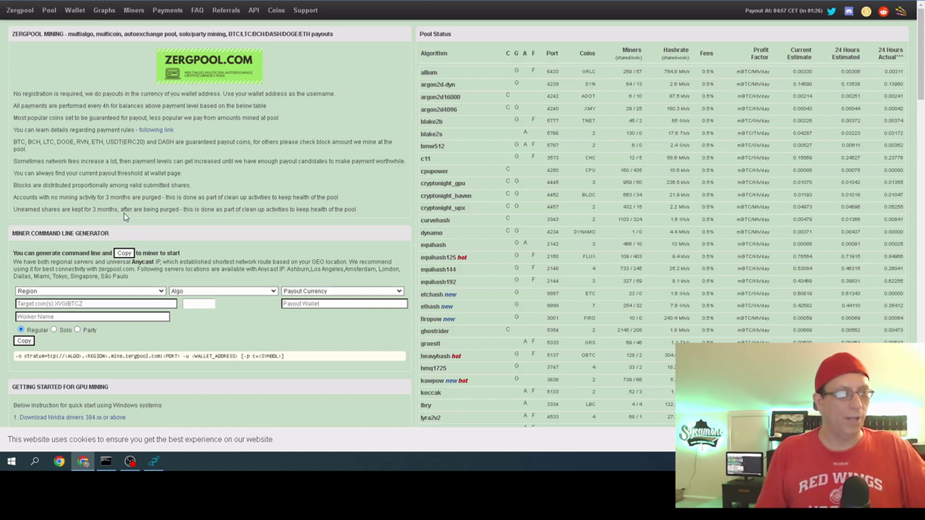
In the miner command line generator, choose the North America region, the curvehash algorithm and BTC as payout currency
left_click(117, 289)
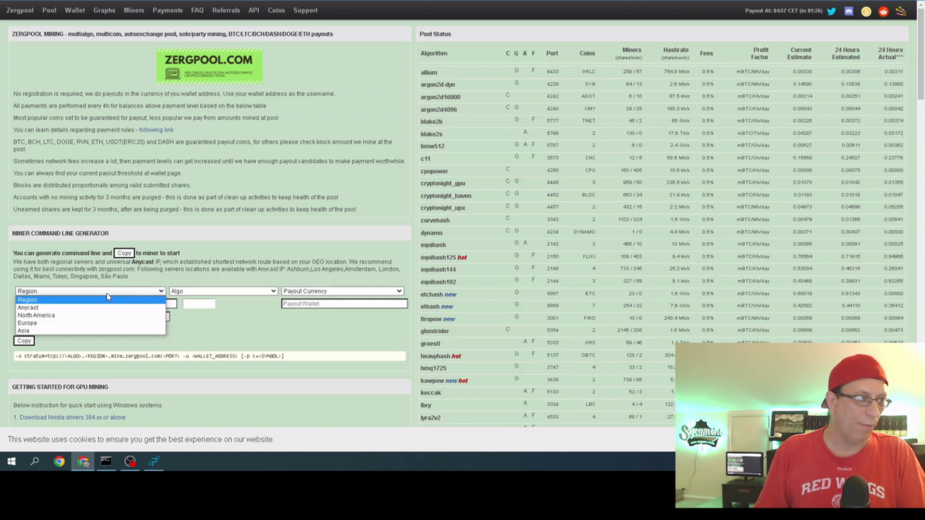
left_click(99, 316)
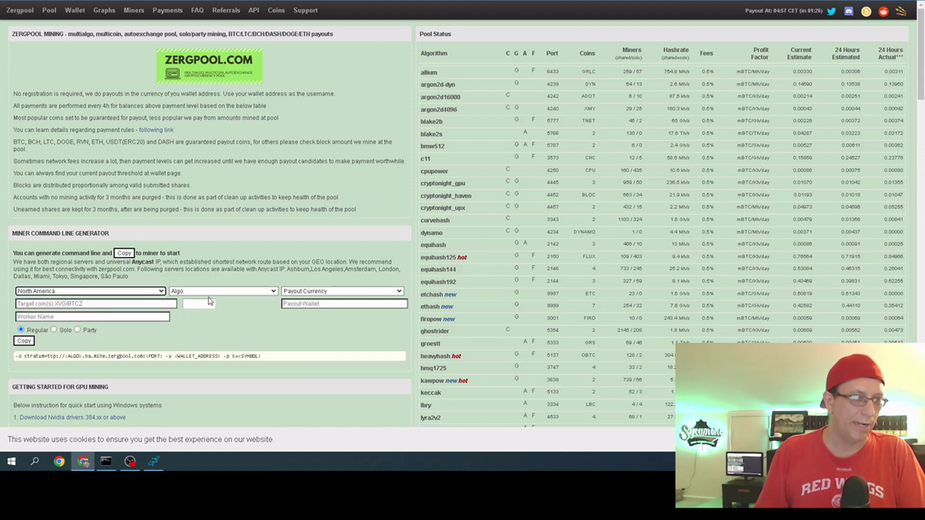
left_click(223, 292)
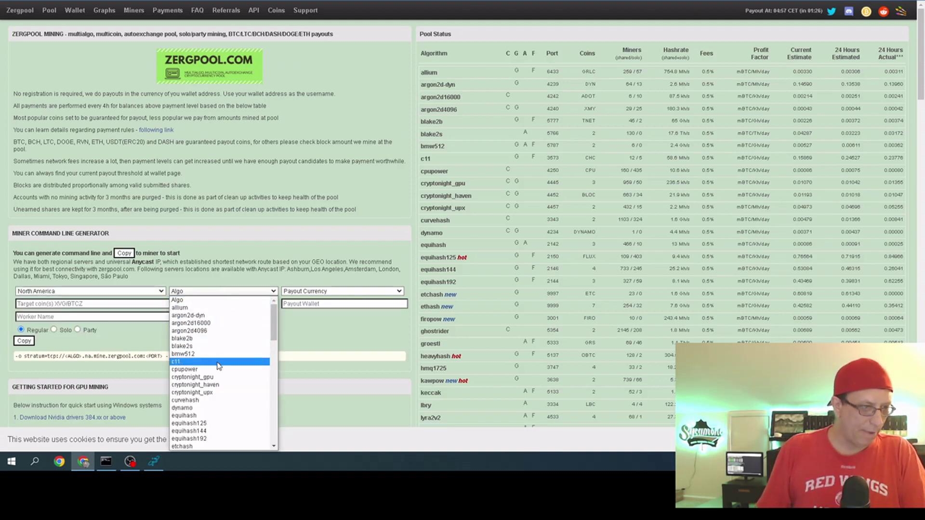
left_click(212, 399)
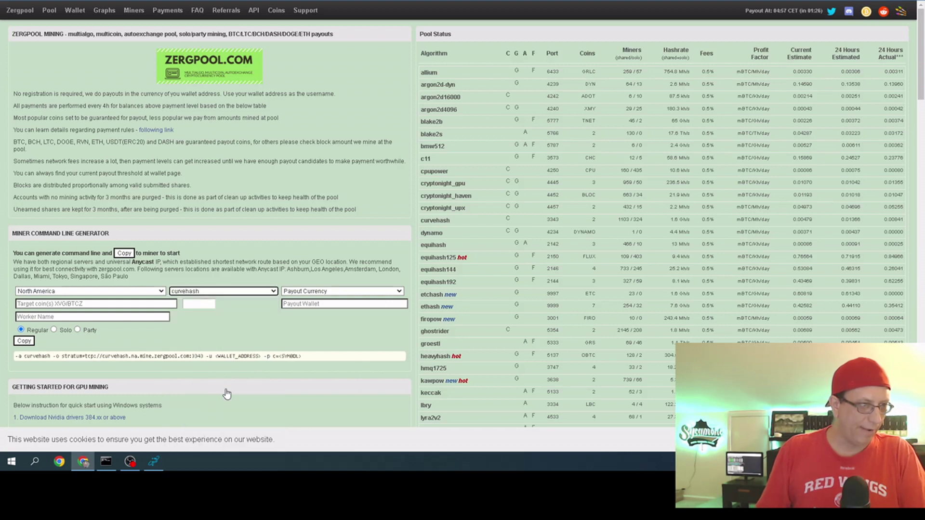
left_click(325, 293)
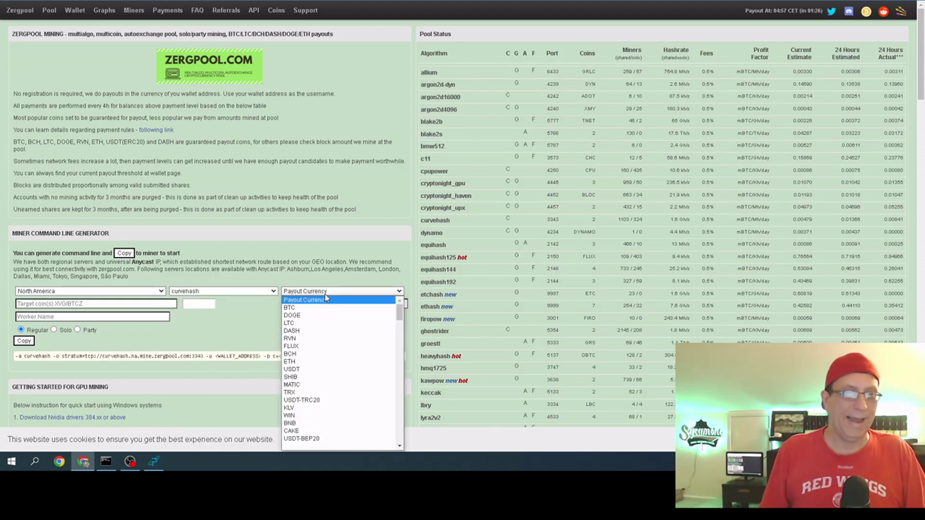
left_click(325, 308)
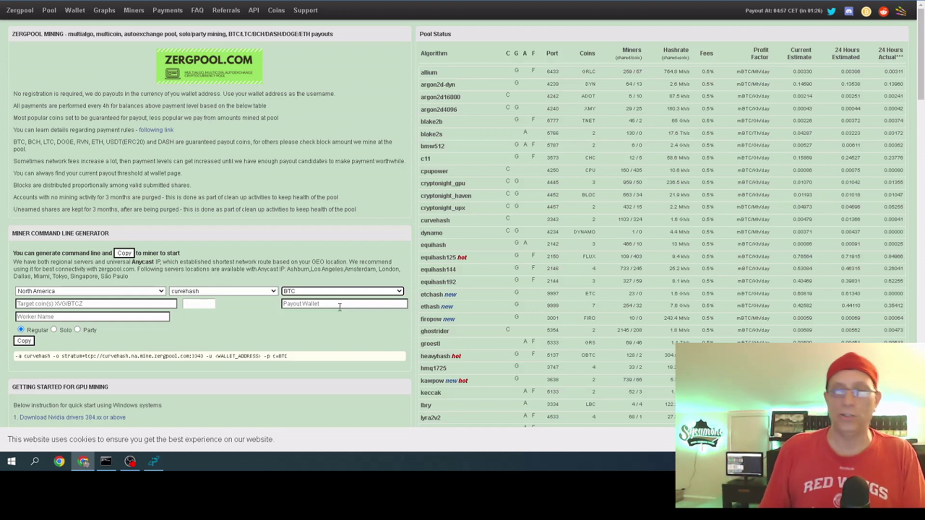
Change the generator's payout currency to PLSR and paste the copied Pulsar address as the payout wallet
left_click(313, 292)
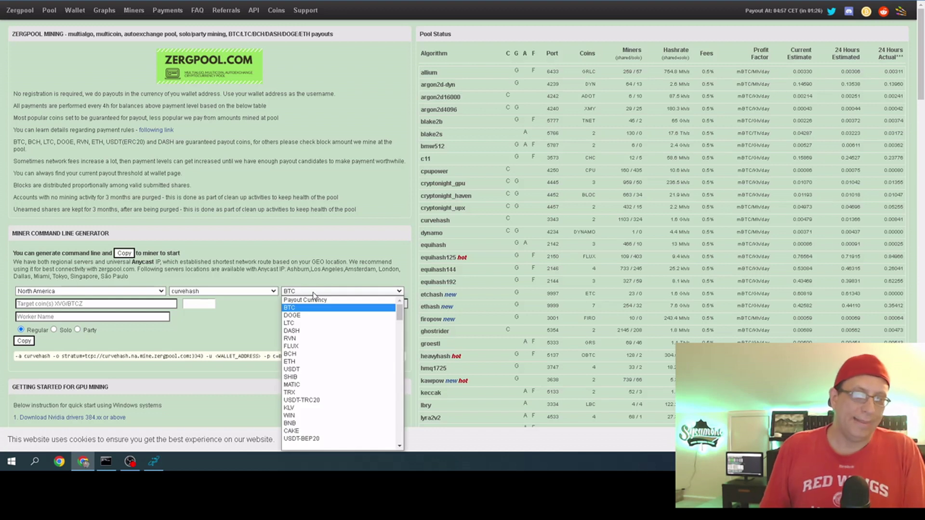
scroll(337, 350, "down", 5)
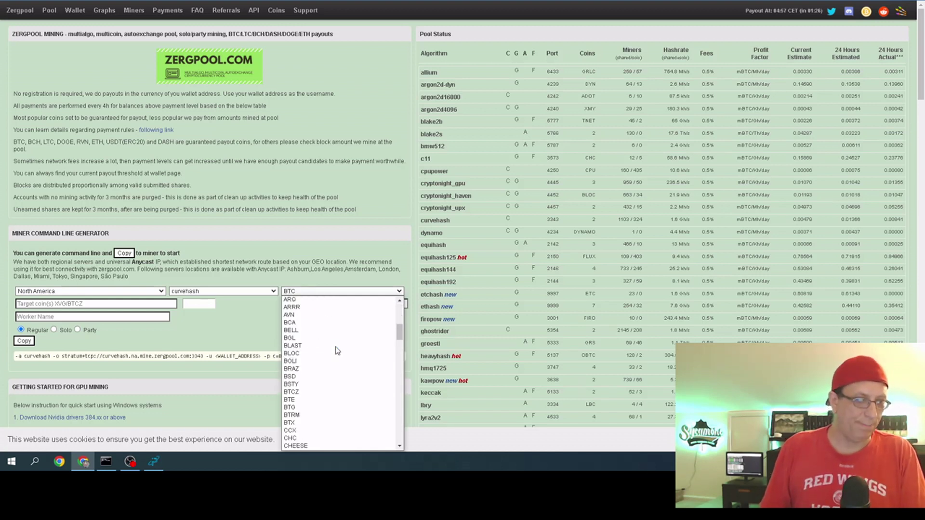
scroll(337, 351, "down", 4)
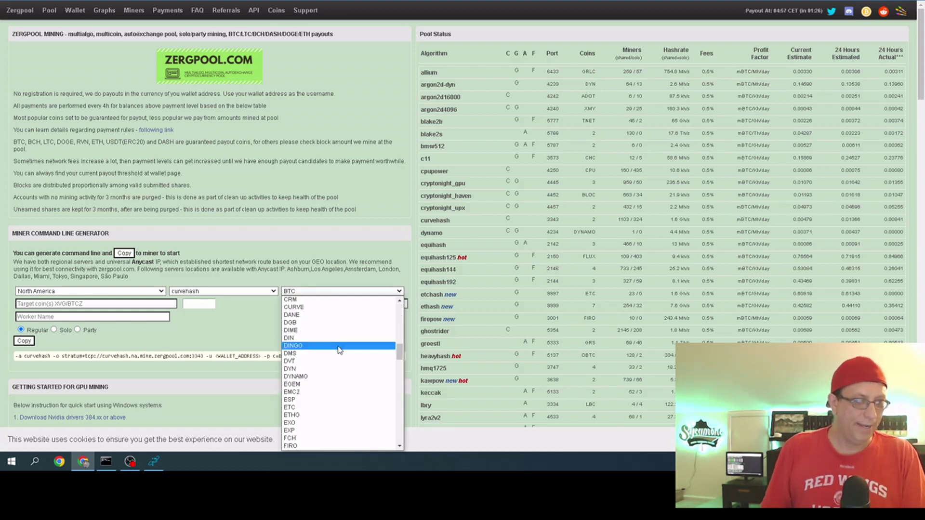
scroll(339, 350, "down", 10)
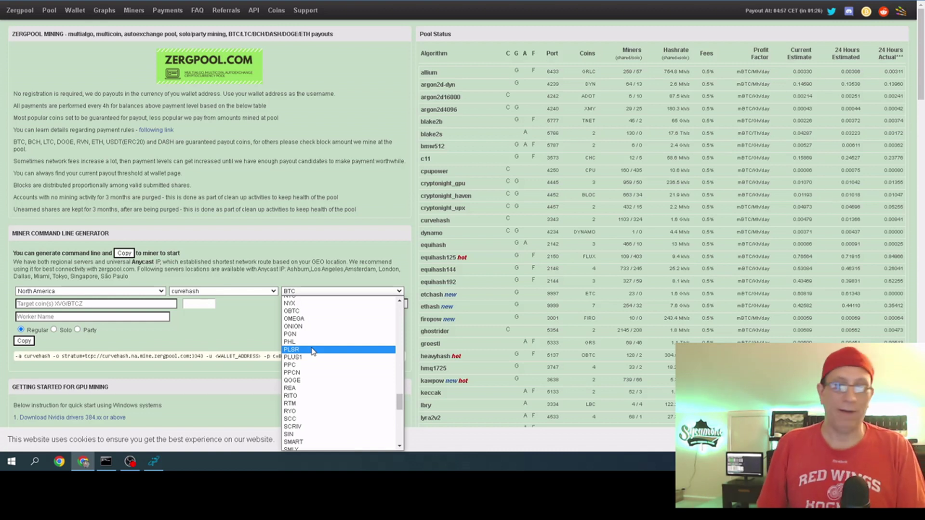
left_click(312, 350)
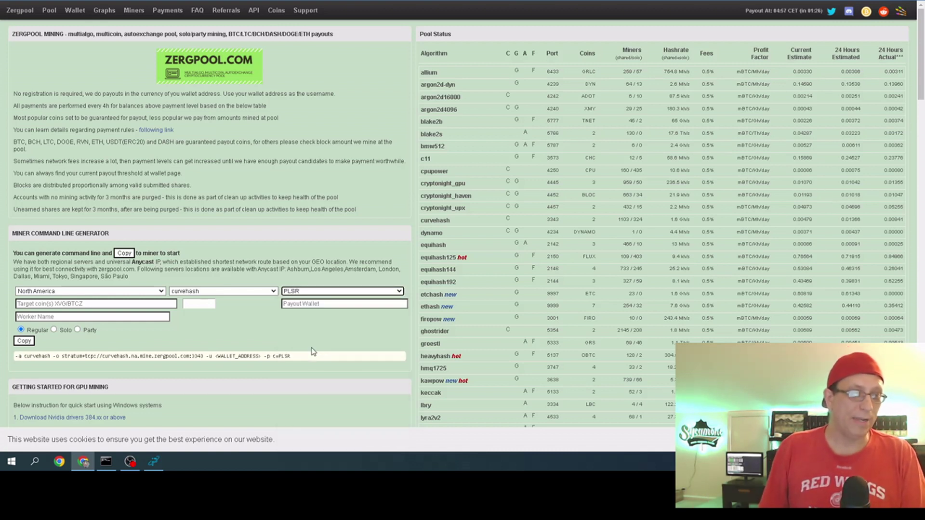
left_click(318, 303)
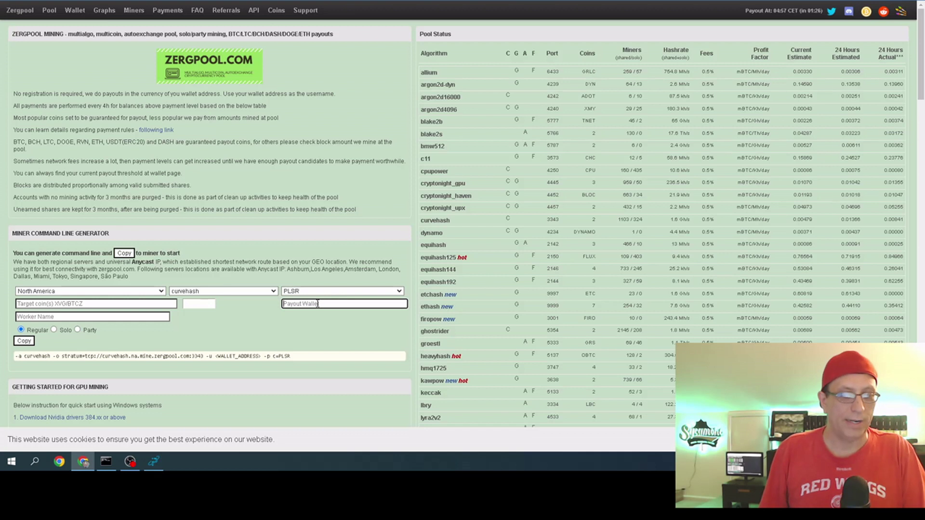
key("ctrl+v")
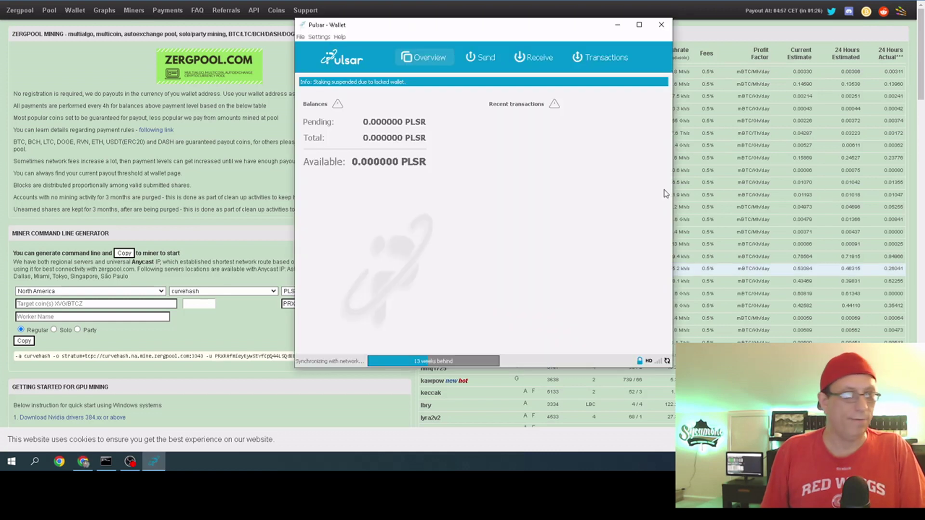
Look up the receiving address in the Pulsar wallet to compare it with the pasted one, and minimize the wallet
left_click(300, 37)
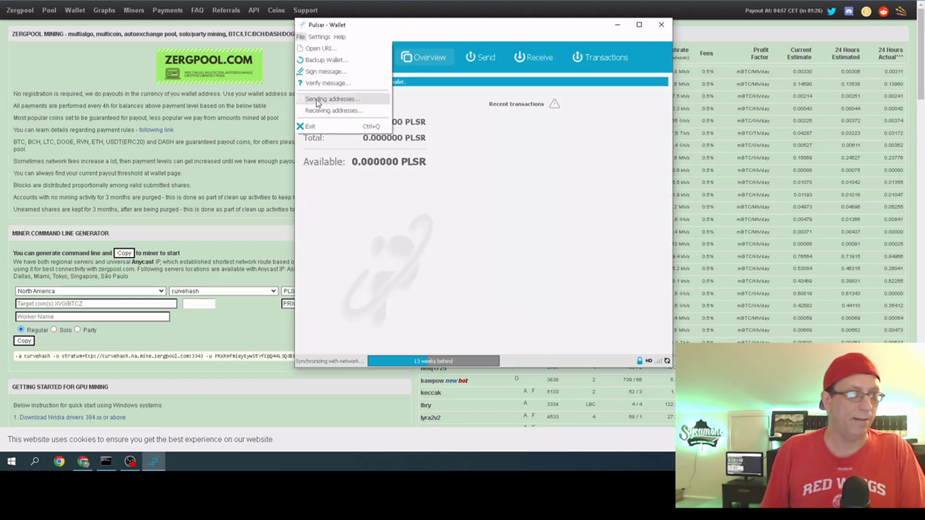
left_click(316, 110)
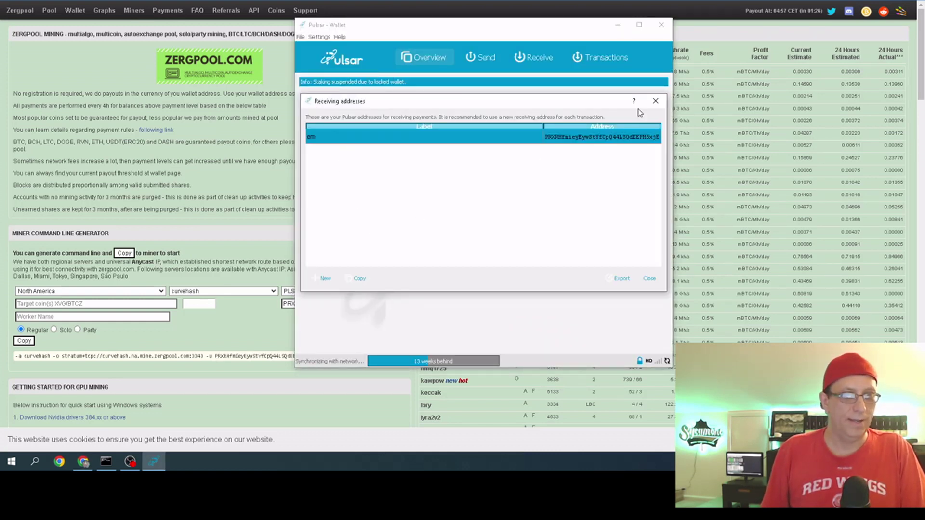
left_click(608, 139)
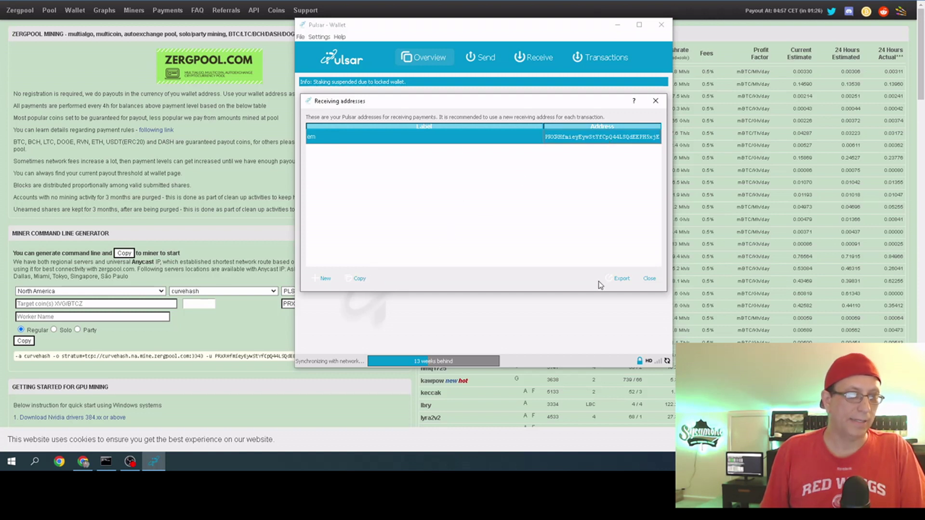
left_click(649, 278)
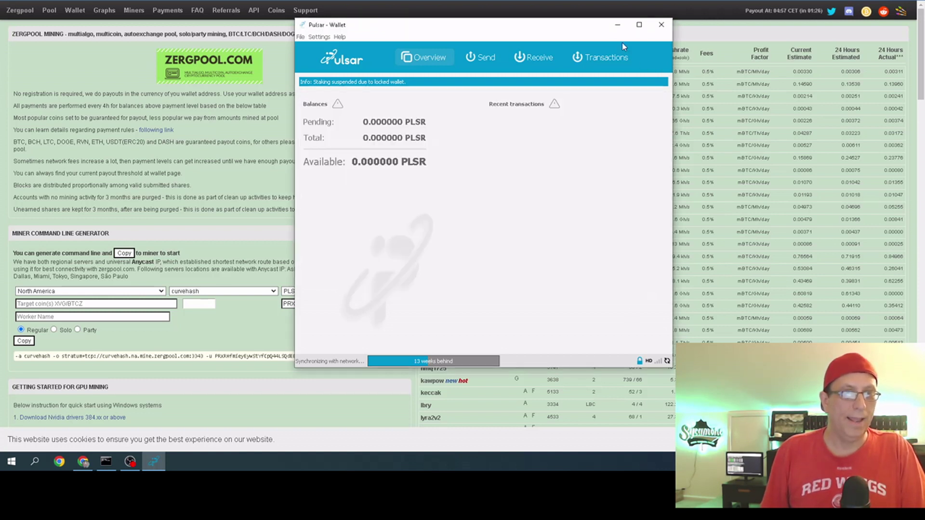
left_click(617, 24)
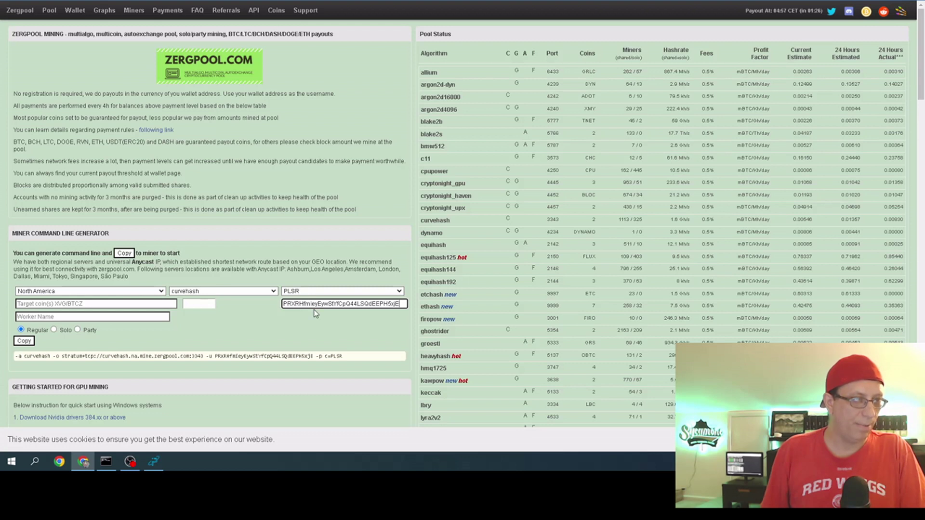
Set the target coin to PLSR and the worker name to 2gpu, and copy the generated miner command line
left_click(76, 304)
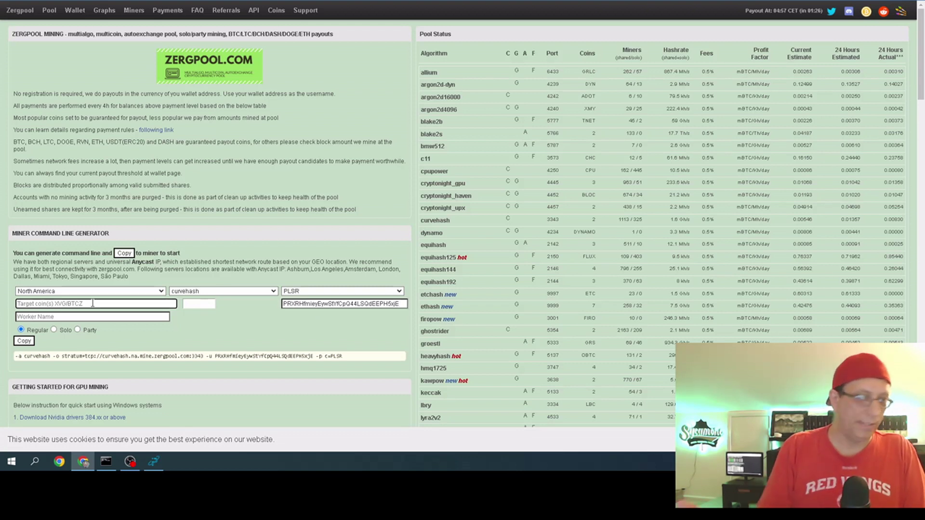
type("P")
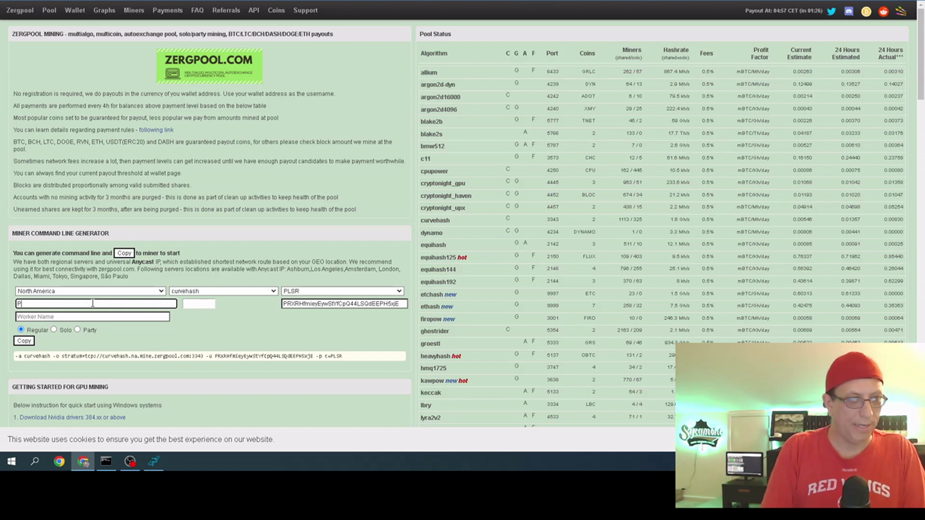
type("LSR")
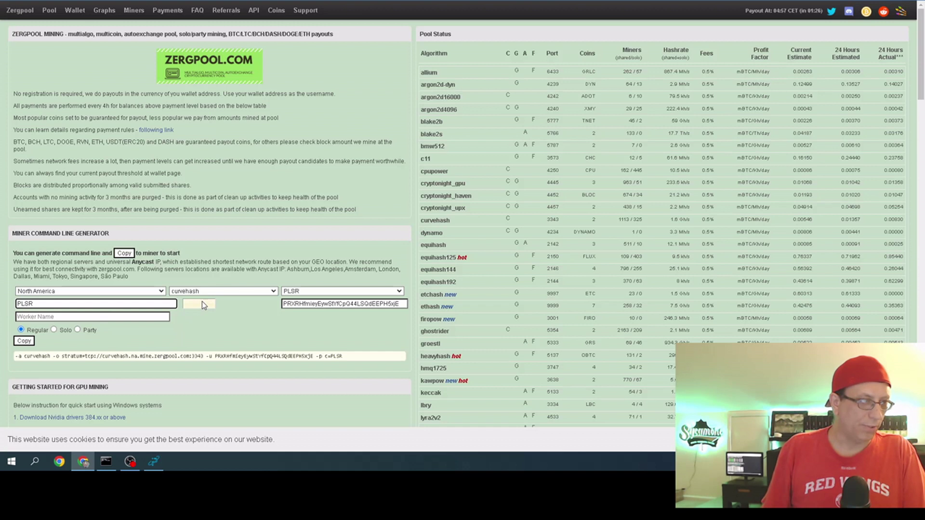
left_click(64, 318)
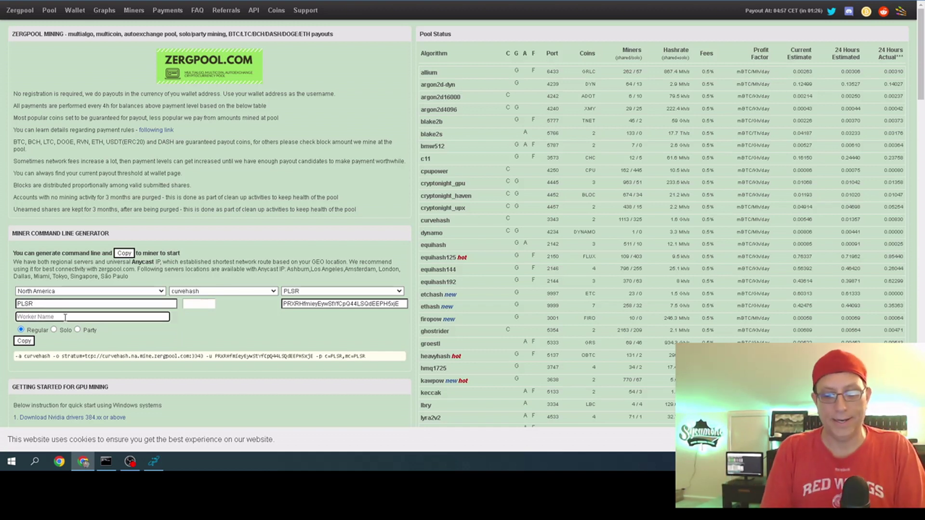
type("2gpu")
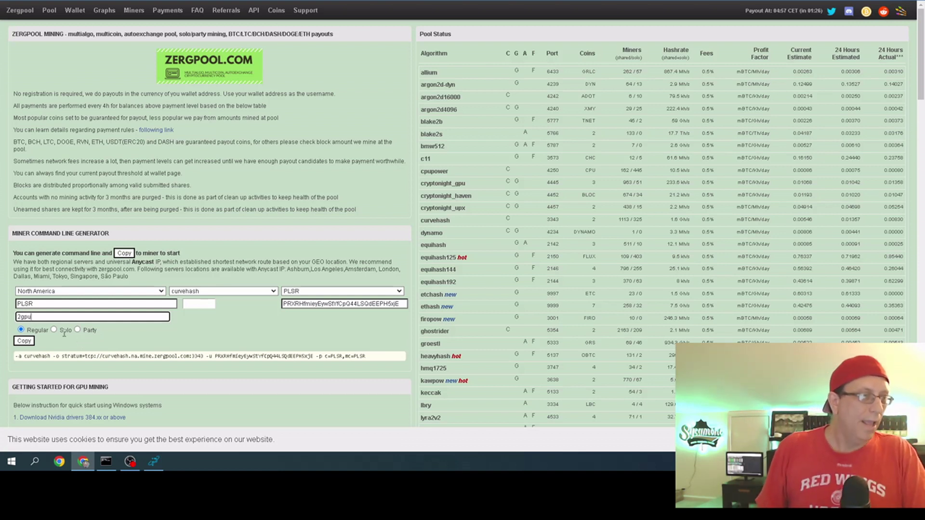
left_click(32, 342)
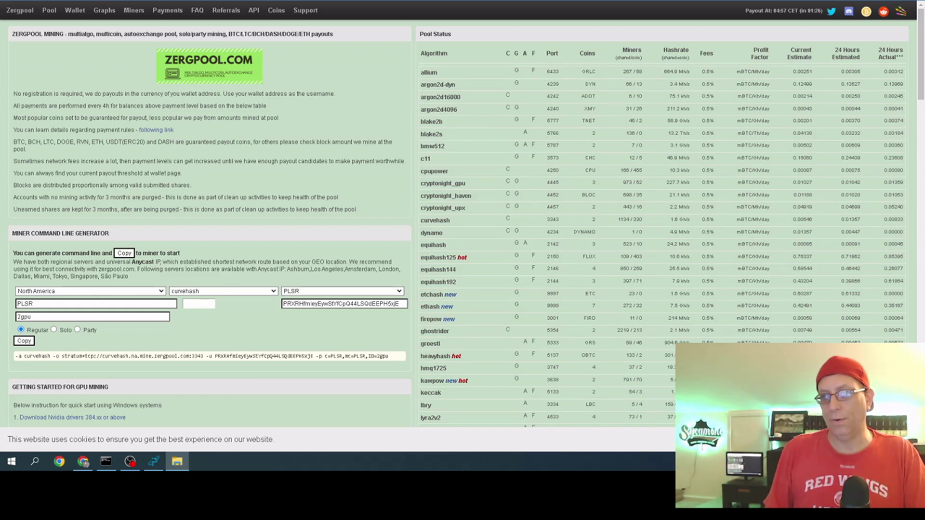
Bring the wildrig-multi-windows-0.31.9 folder into view and duplicate its start-pulsar batch file in the same folder
left_click_drag(723, 0, 417, 39)
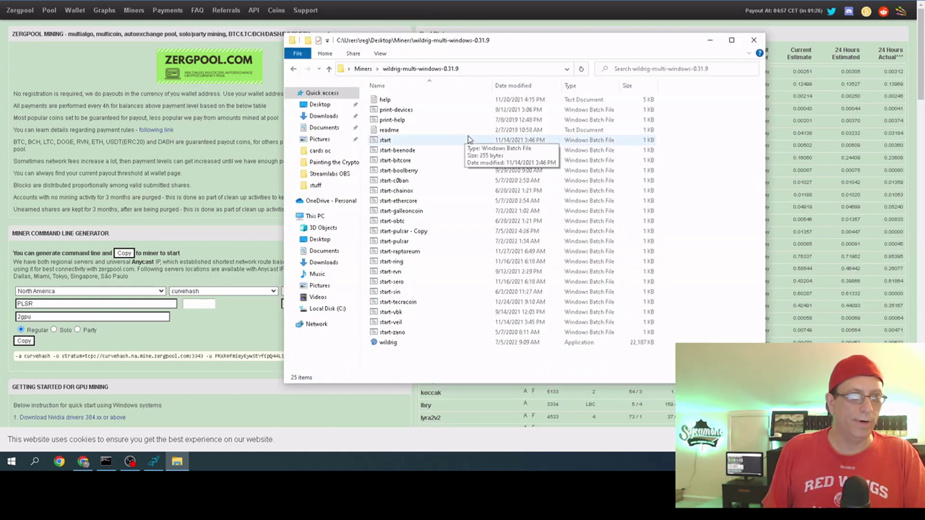
left_click(409, 242)
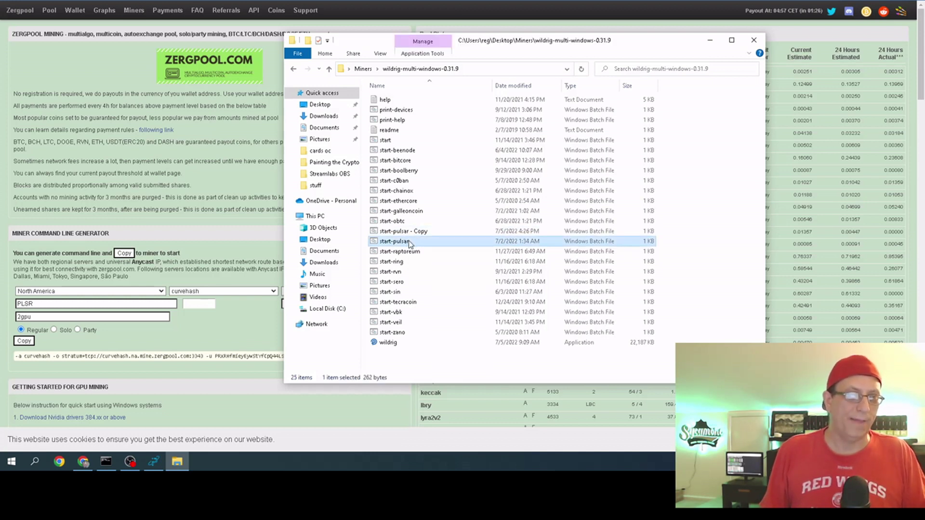
right_click(410, 242)
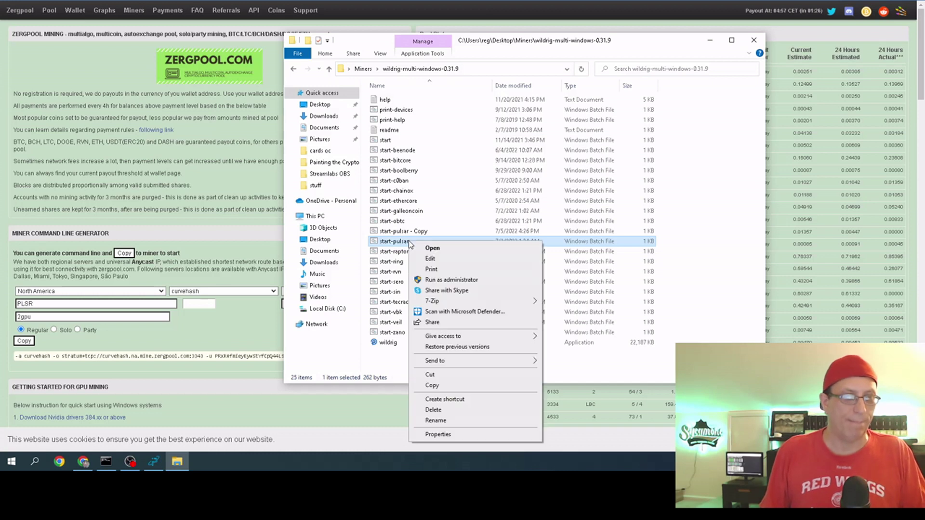
left_click(453, 383)
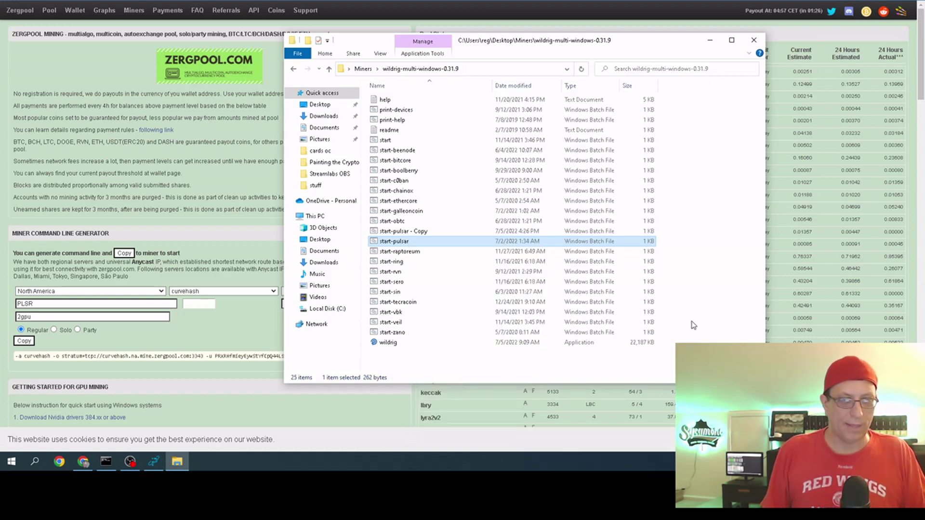
left_click(713, 311)
right_click(714, 312)
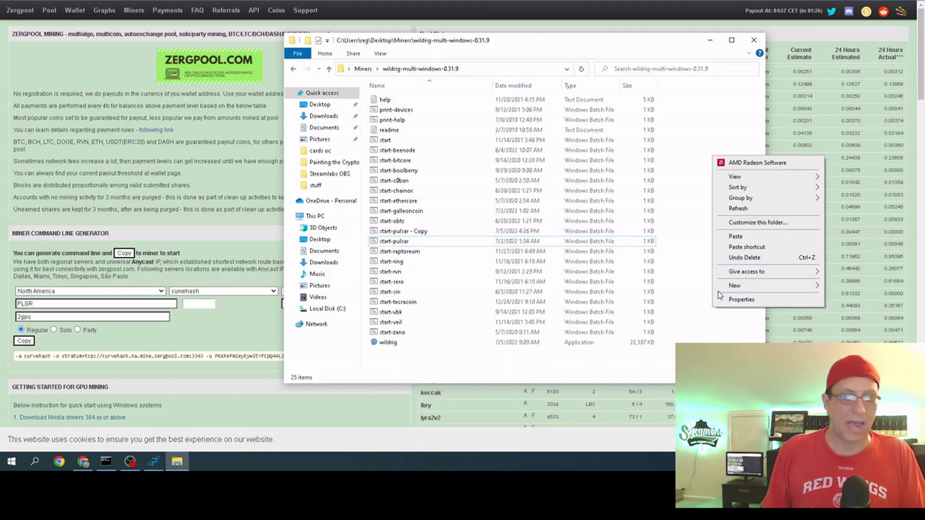
left_click(735, 236)
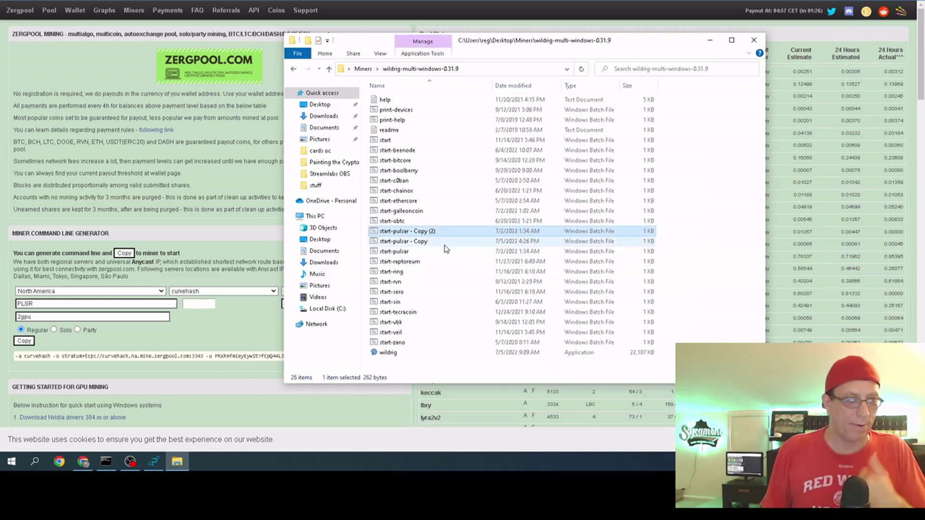
Open start-pulsar - Copy (2) for editing, select its pool details after stratum+tcp://, and copy the corresponding part of the zergpool command line
right_click(421, 235)
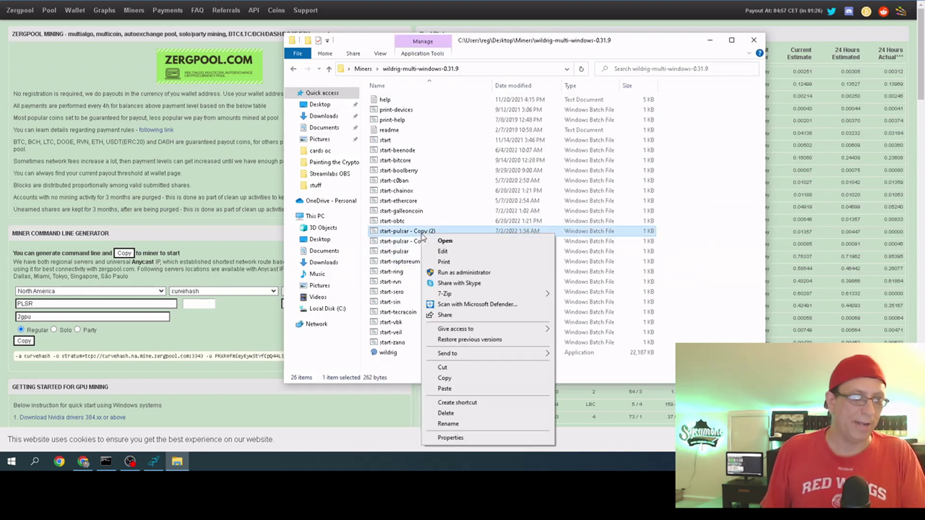
left_click(432, 252)
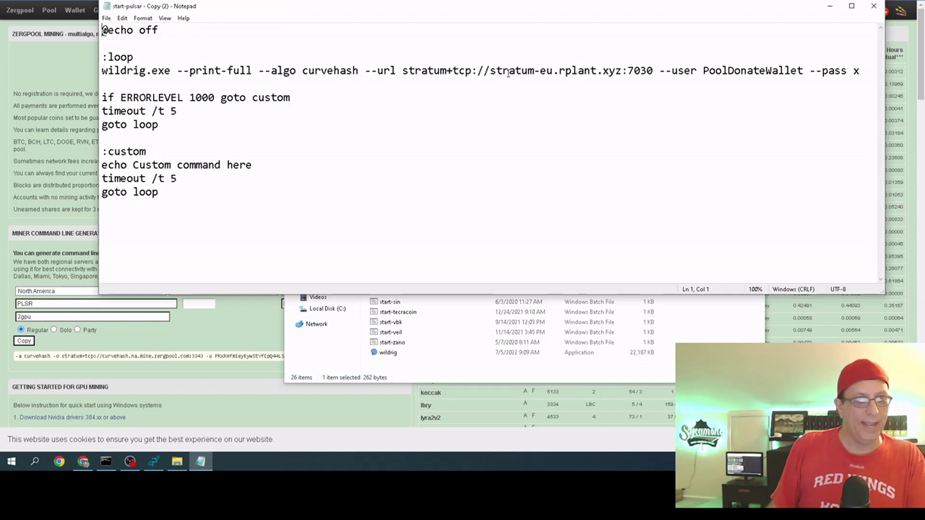
left_click_drag(491, 71, 860, 71)
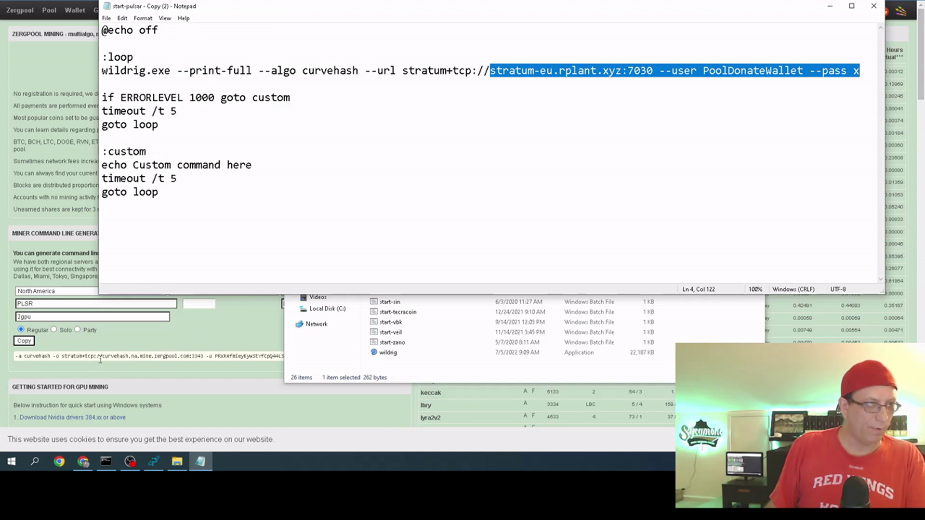
left_click_drag(103, 356, 400, 358)
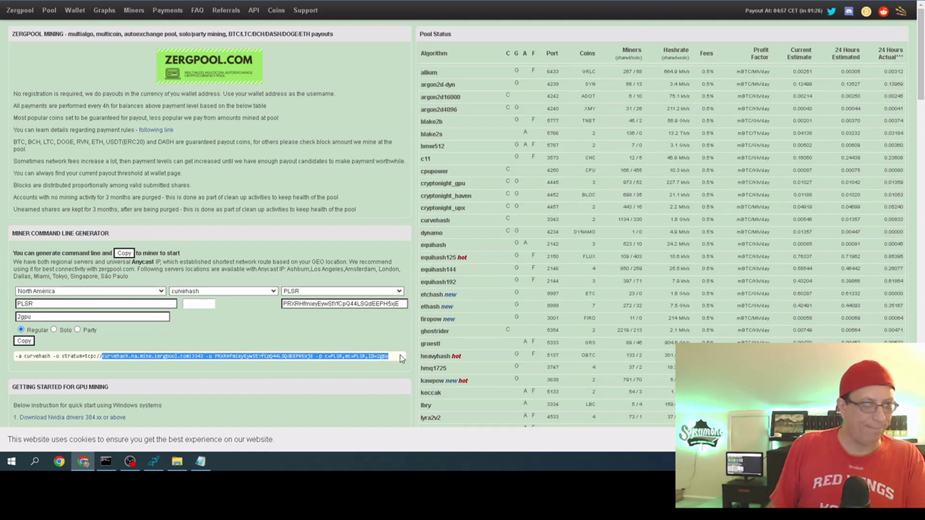
right_click(333, 360)
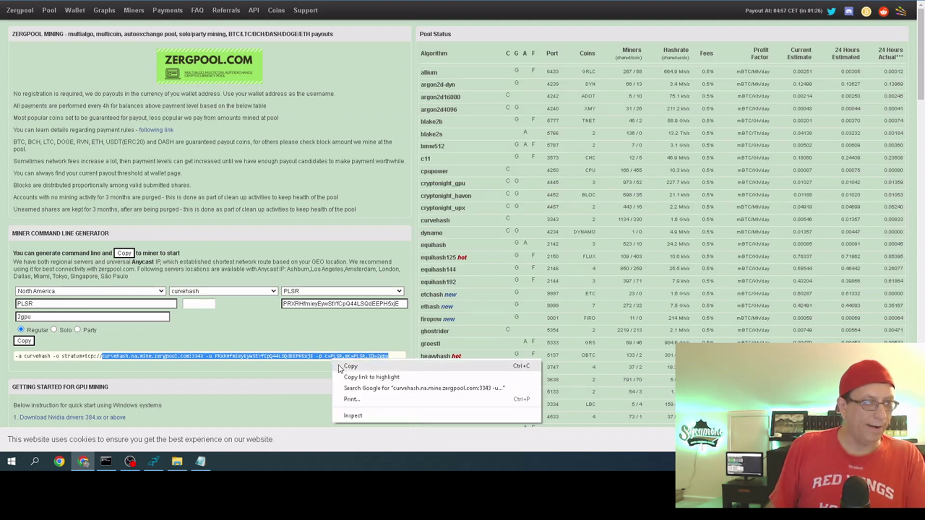
left_click(339, 366)
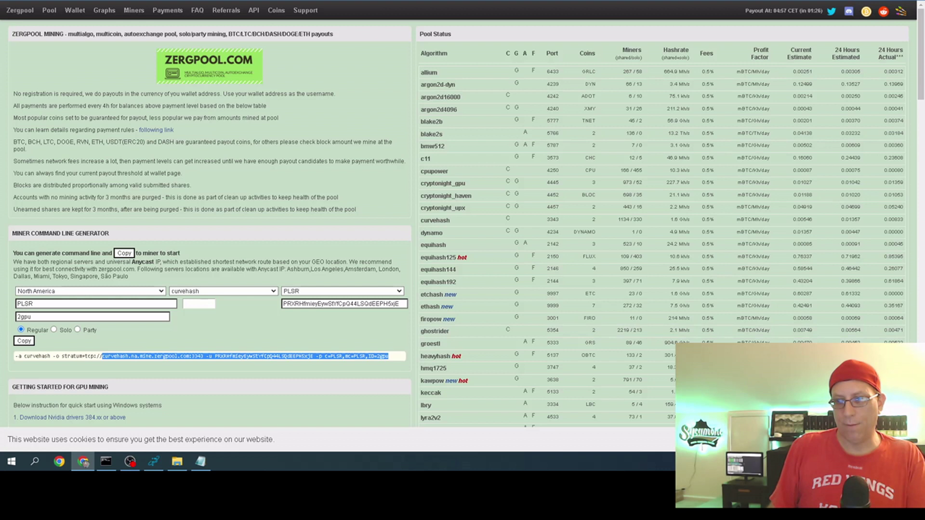
Replace the selected pool details in start-pulsar - Copy (2) with the copied zergpool connection details, and save and close the file
left_click(200, 461)
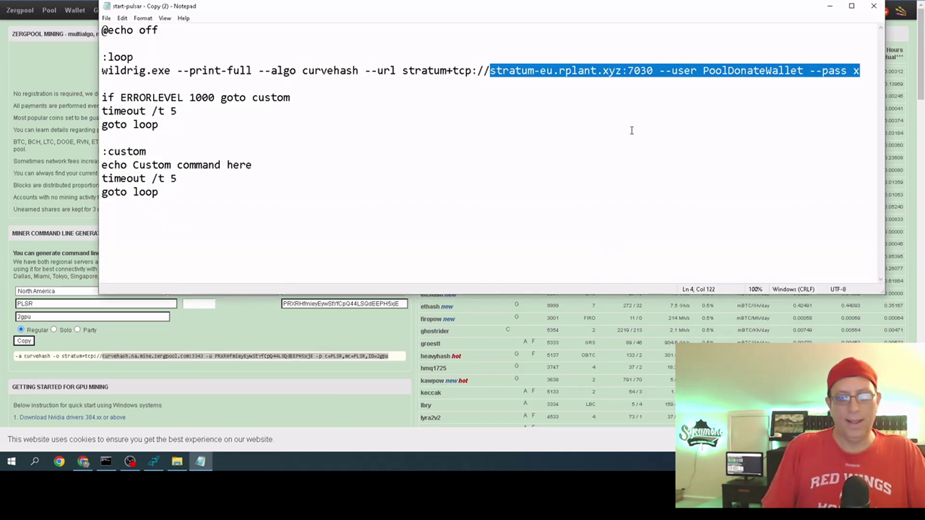
key("Delete")
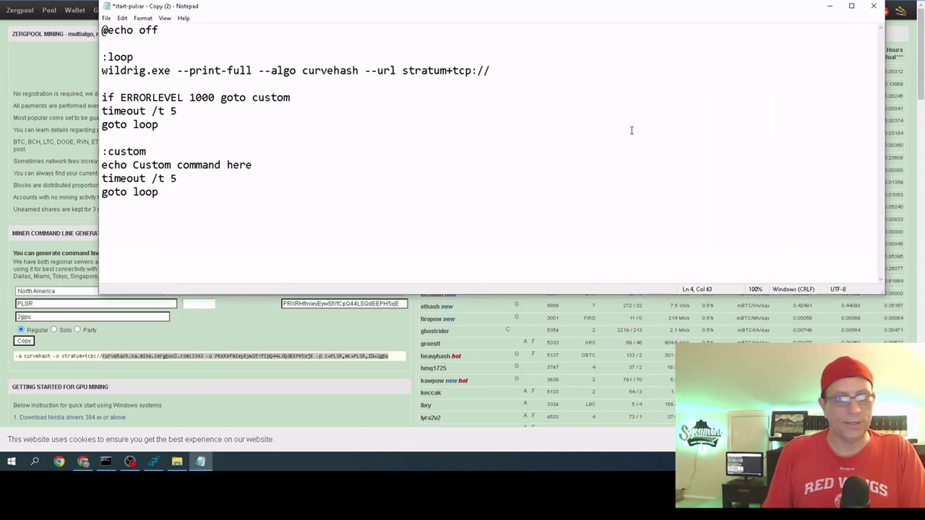
key("ctrl+v")
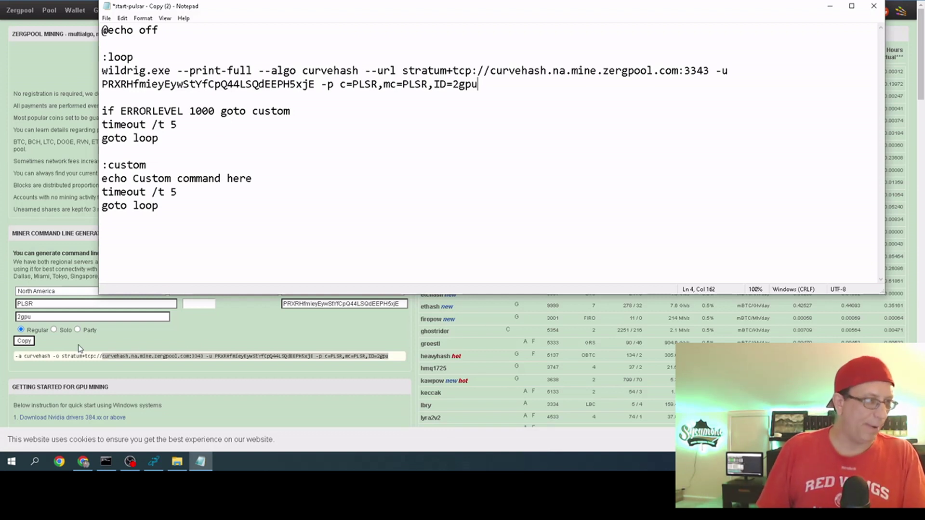
left_click(288, 235)
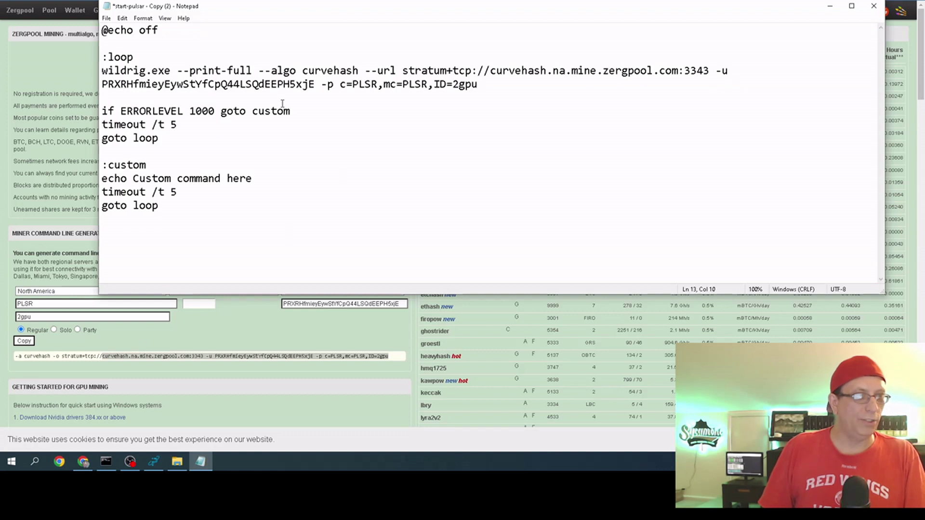
left_click(874, 9)
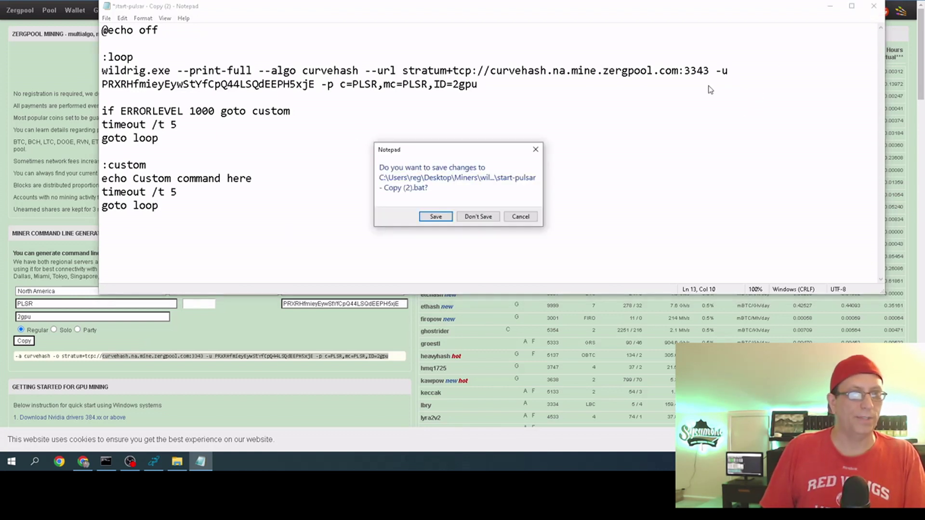
left_click(437, 221)
left_click(261, 313)
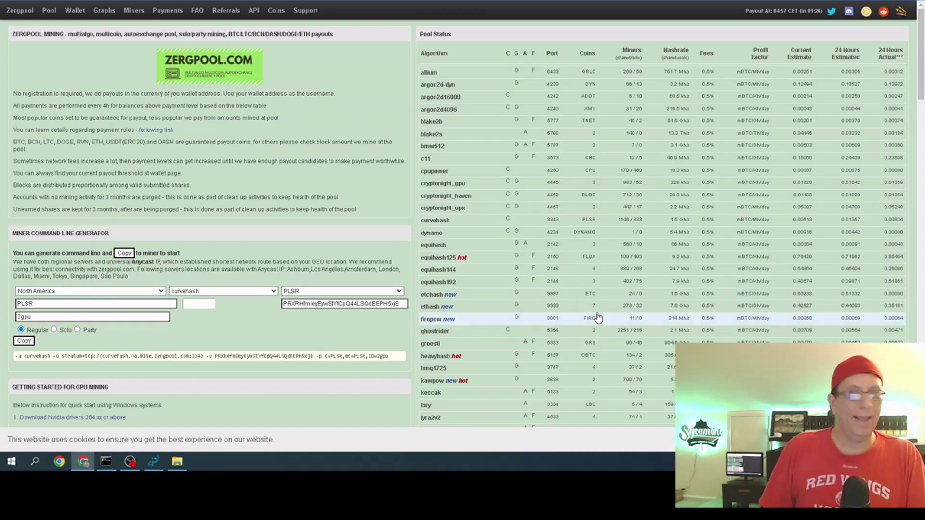
Run the start-pulsar - Copy (2) batch file from the wildrig-multi-windows-0.31.9 folder and minimize the folder window
key("alt+Tab")
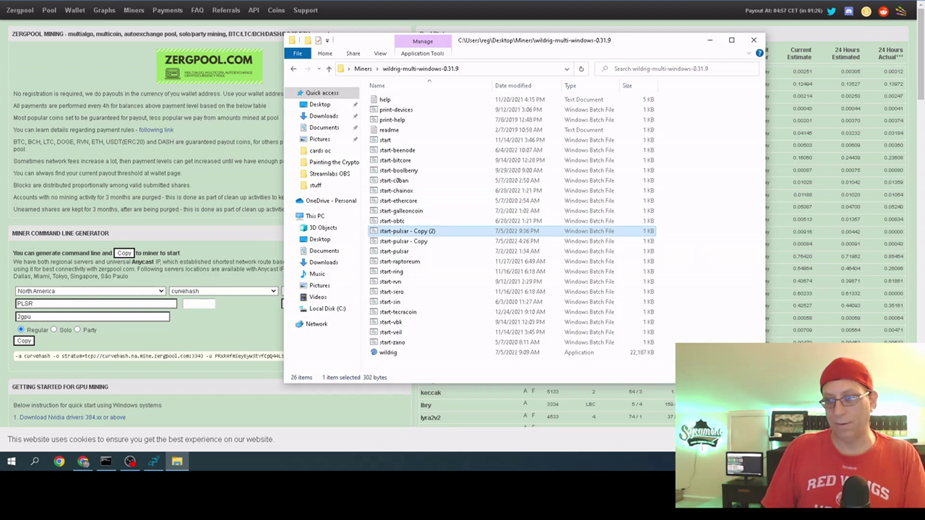
key("Return")
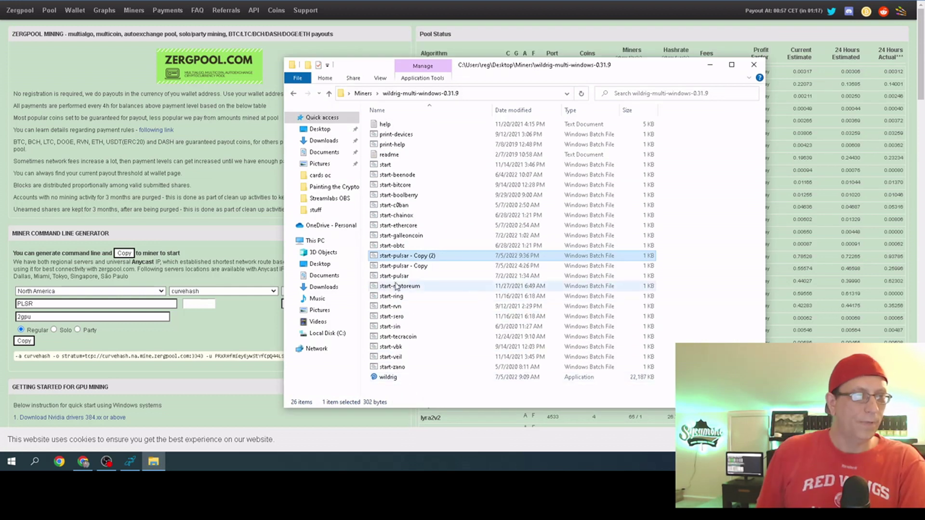
double_click(404, 260)
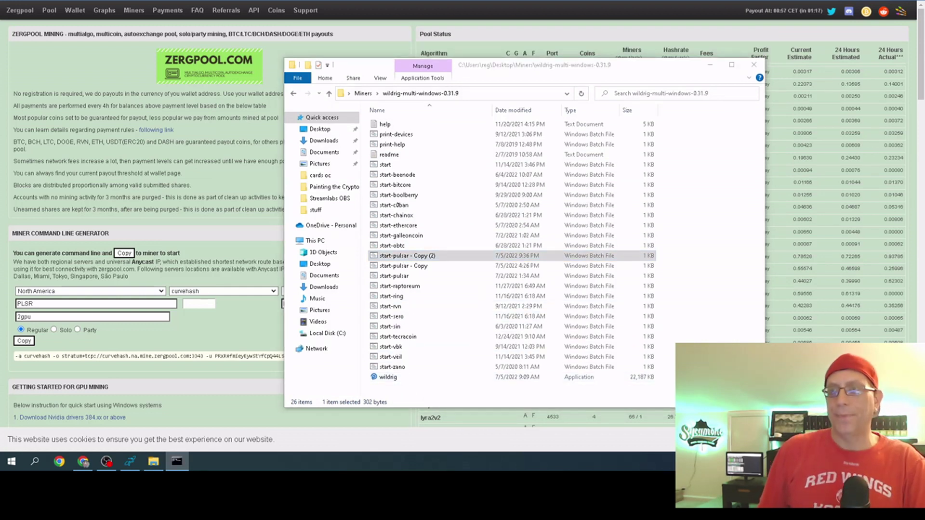
left_click(710, 66)
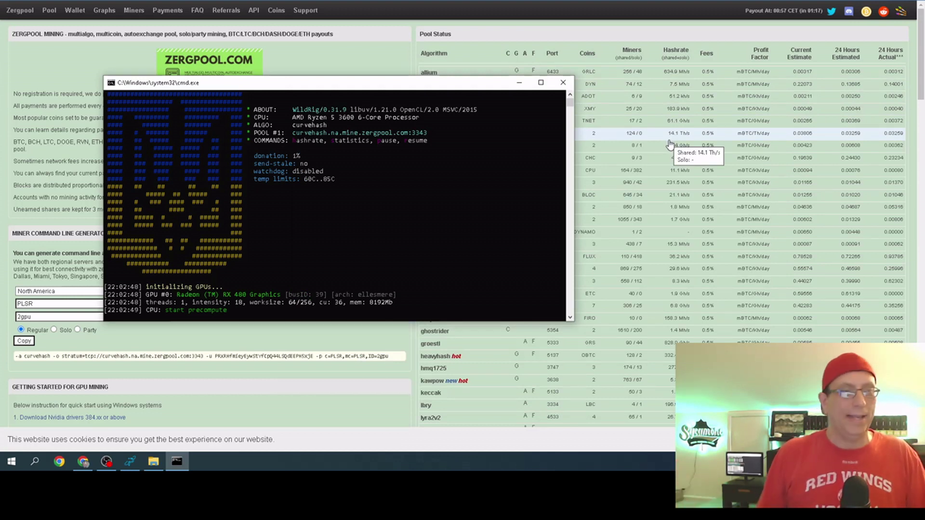
Open zergpool's wallet page, and copy the receiving address from the Pulsar wallet before minimizing it
left_click(90, 51)
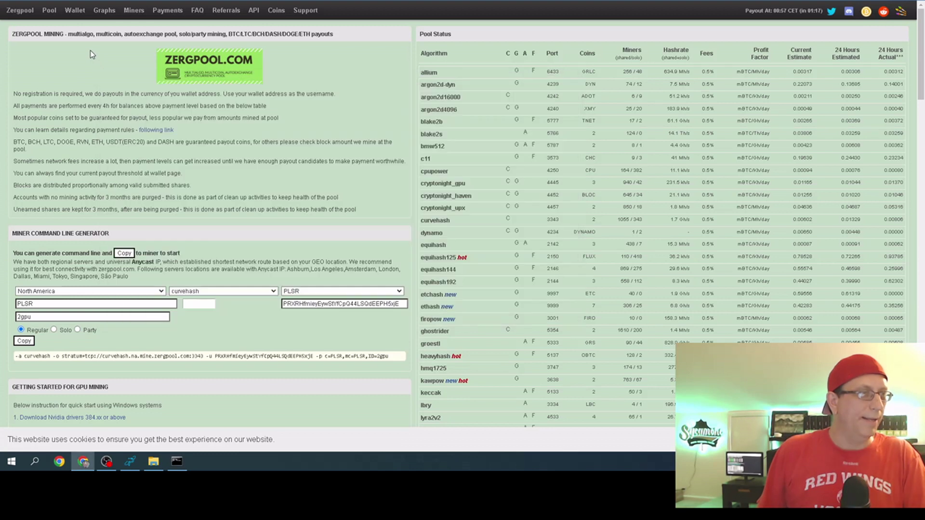
left_click(75, 10)
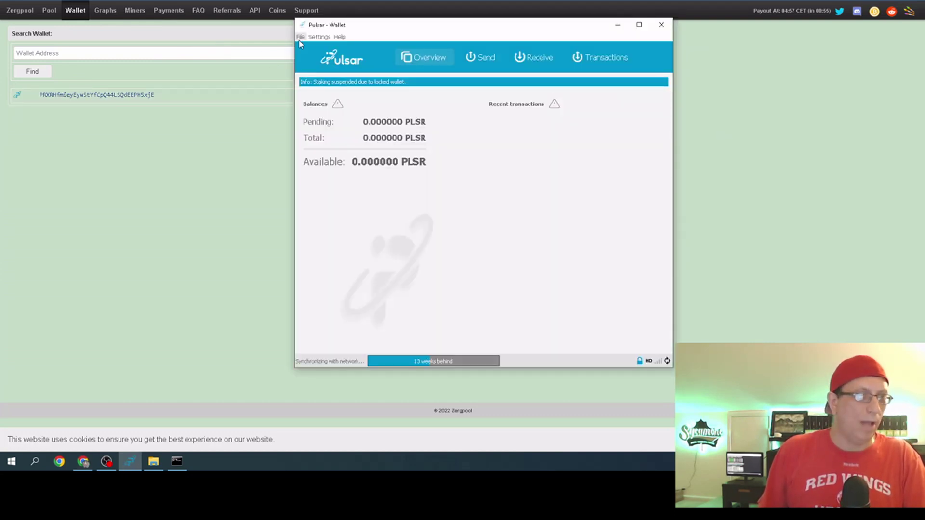
left_click(299, 37)
left_click(316, 113)
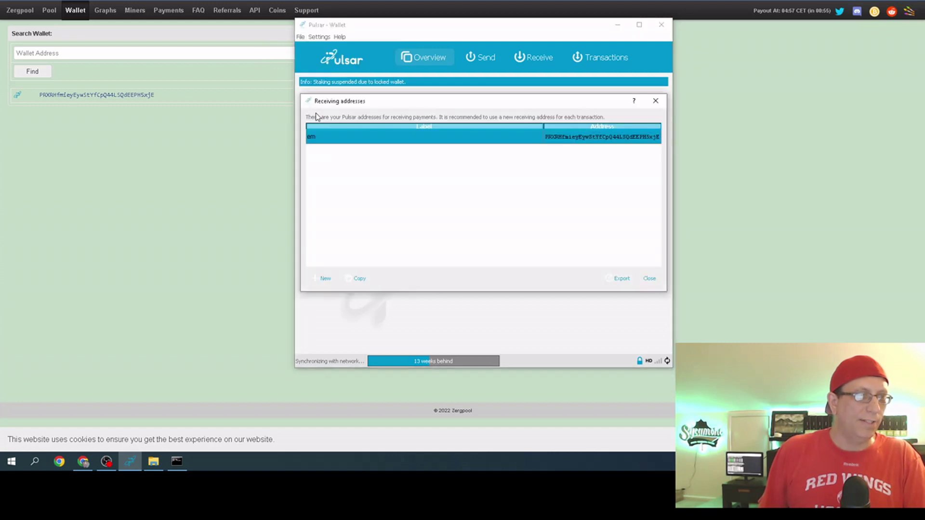
left_click(362, 278)
left_click(650, 280)
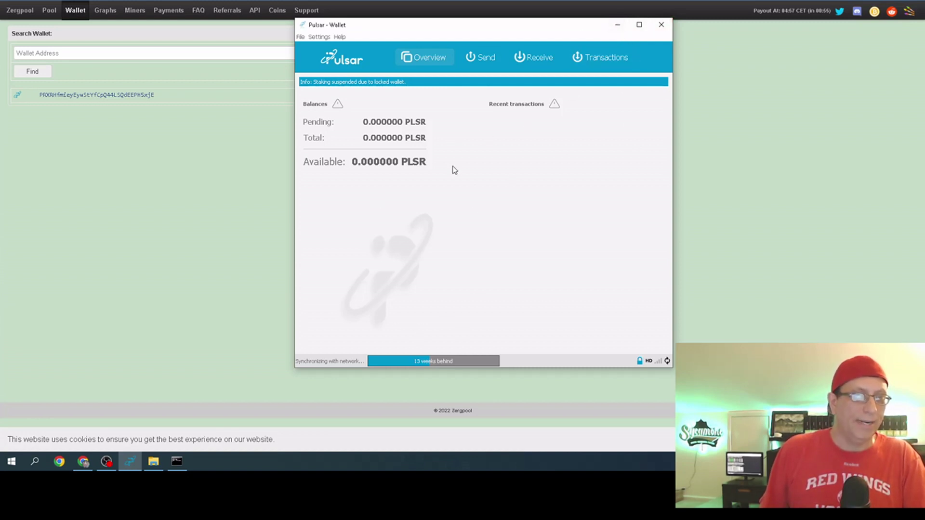
left_click(418, 362)
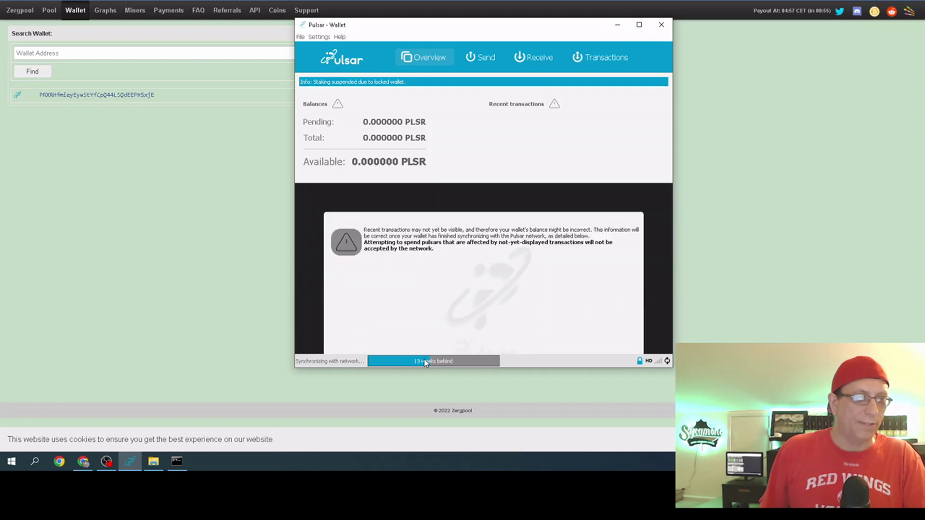
left_click(619, 25)
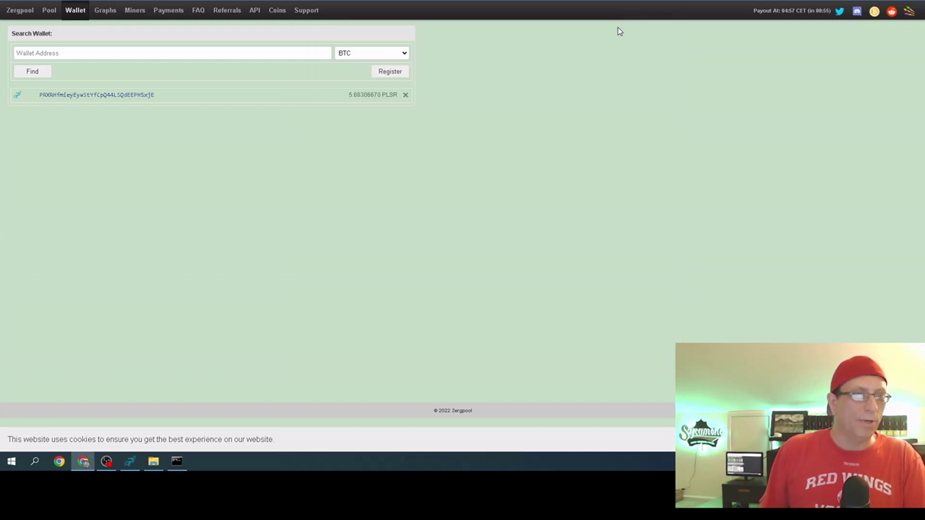
Search zergpool's wallet page for the copied wallet address with PLSR as the currency
left_click(76, 54)
key("ctrl+v")
left_click(371, 54)
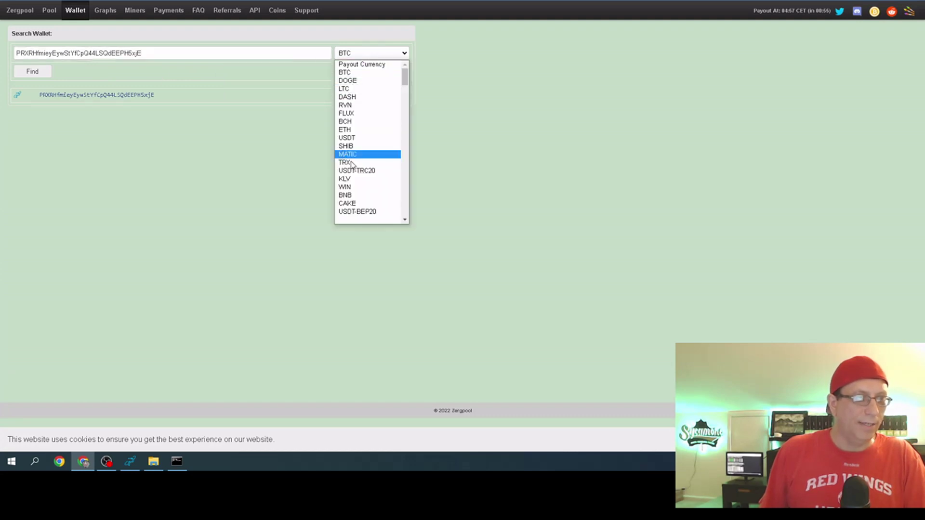
scroll(373, 187, "down", 4)
scroll(372, 187, "down", 20)
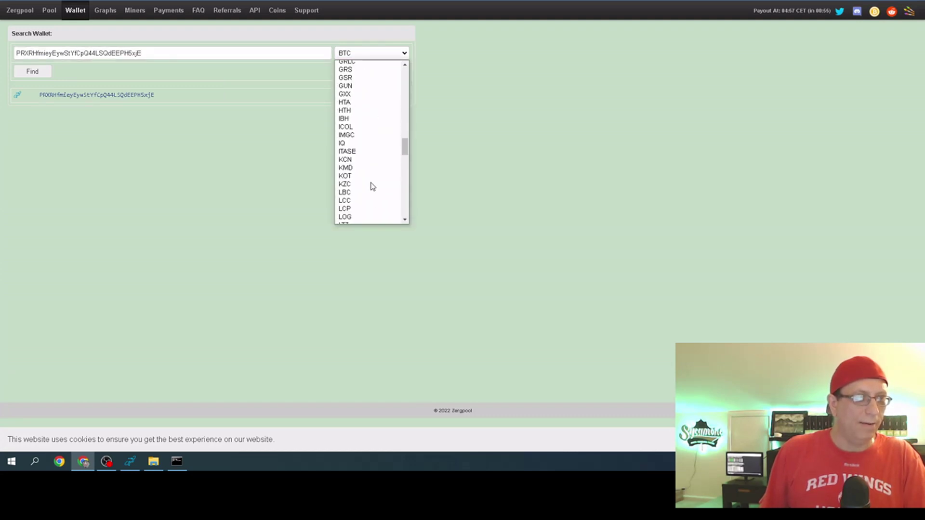
scroll(371, 186, "down", 9)
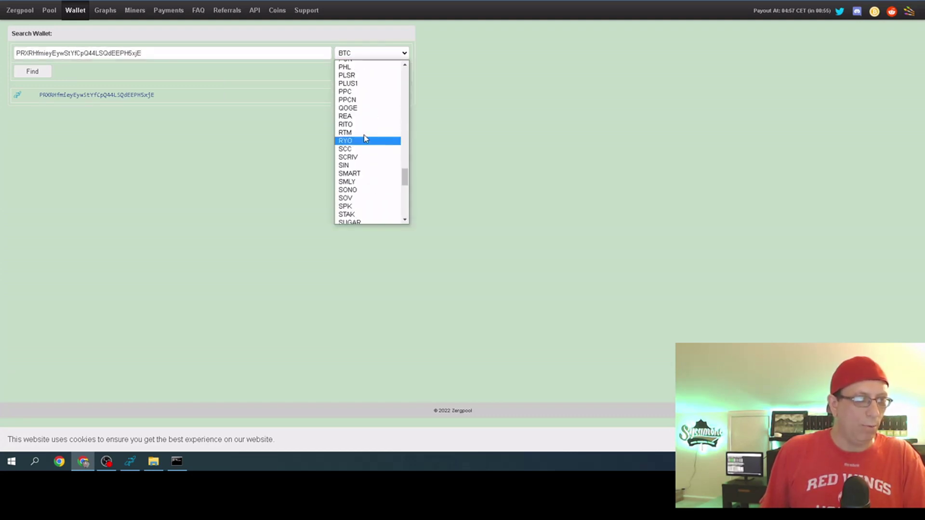
left_click(377, 76)
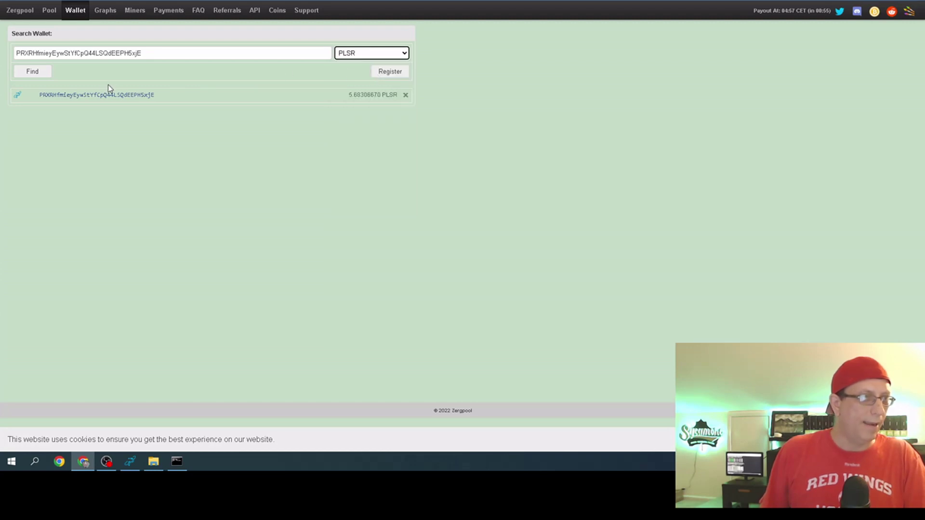
left_click(35, 73)
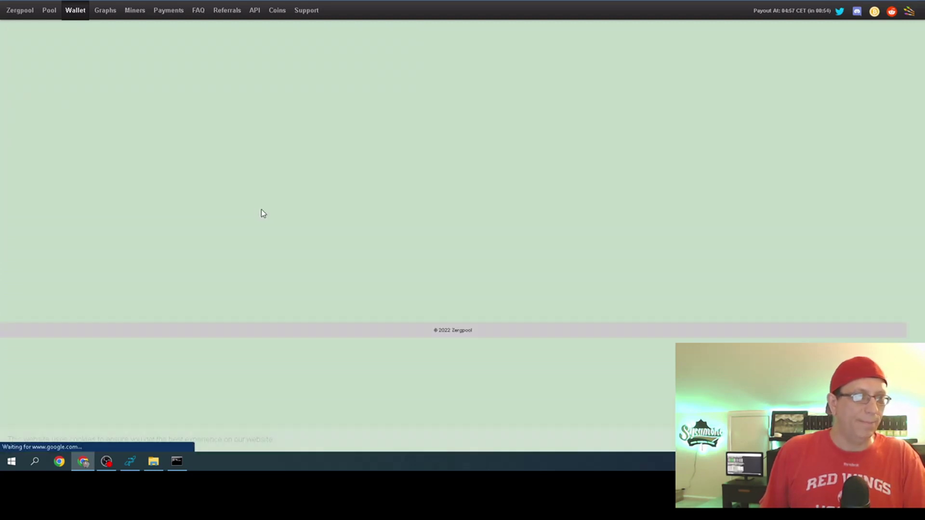